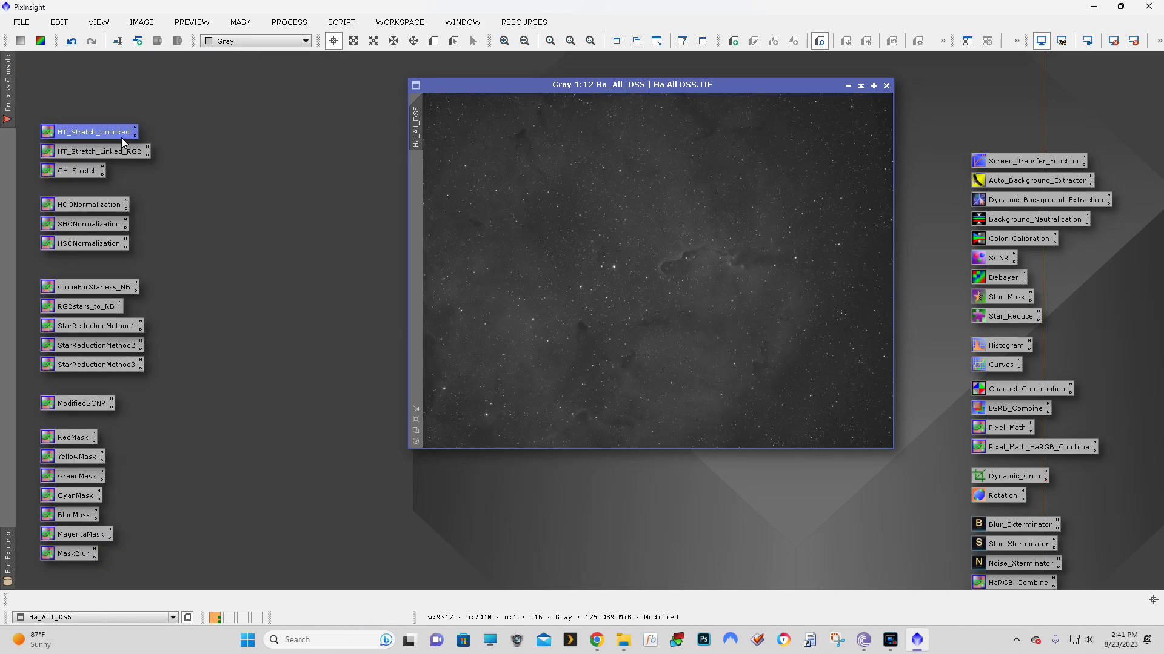
Step: Expand the Process Console, look through its docking and auto-hide options, and collapse it again
mouse_move(8, 85)
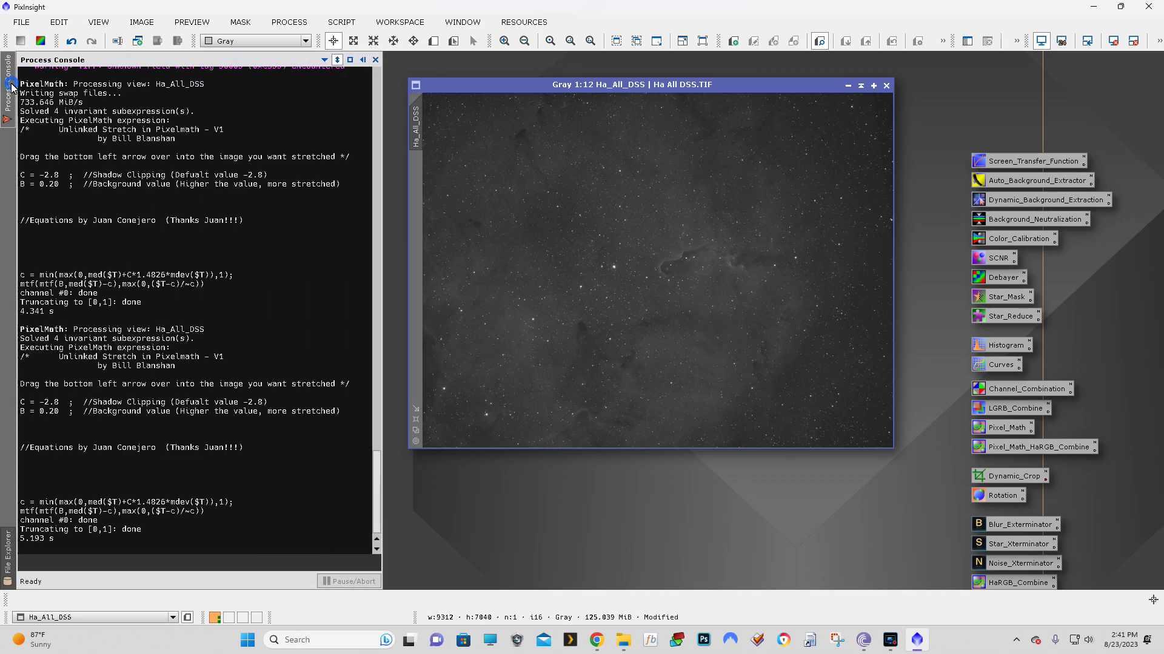
left_click(337, 60)
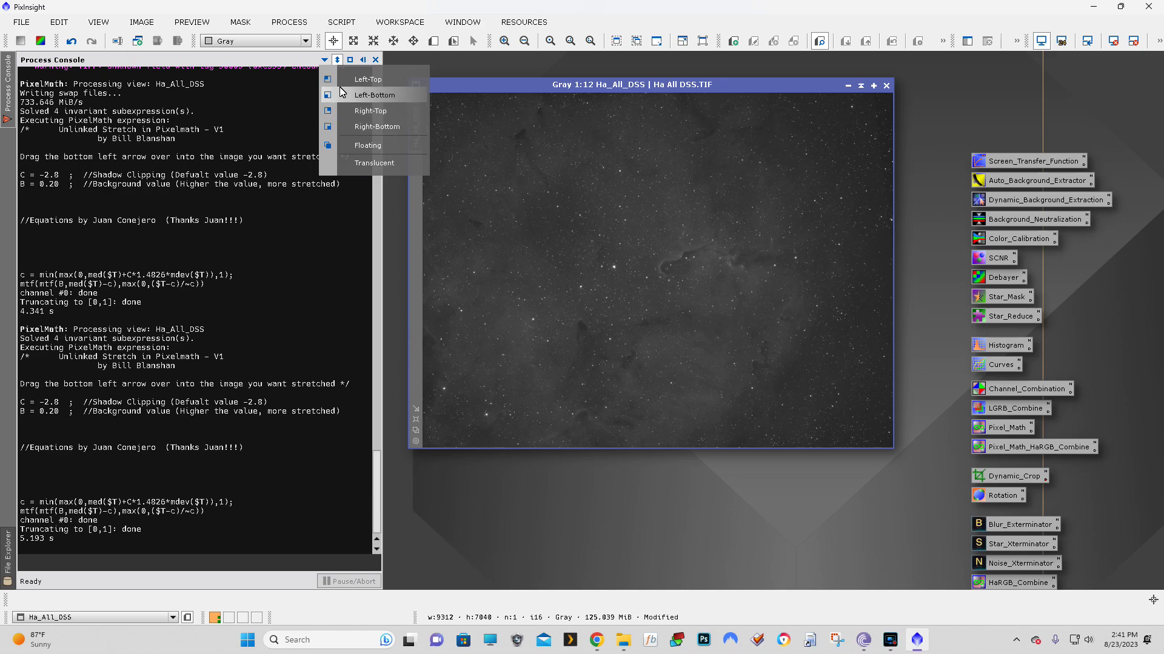
left_click(302, 63)
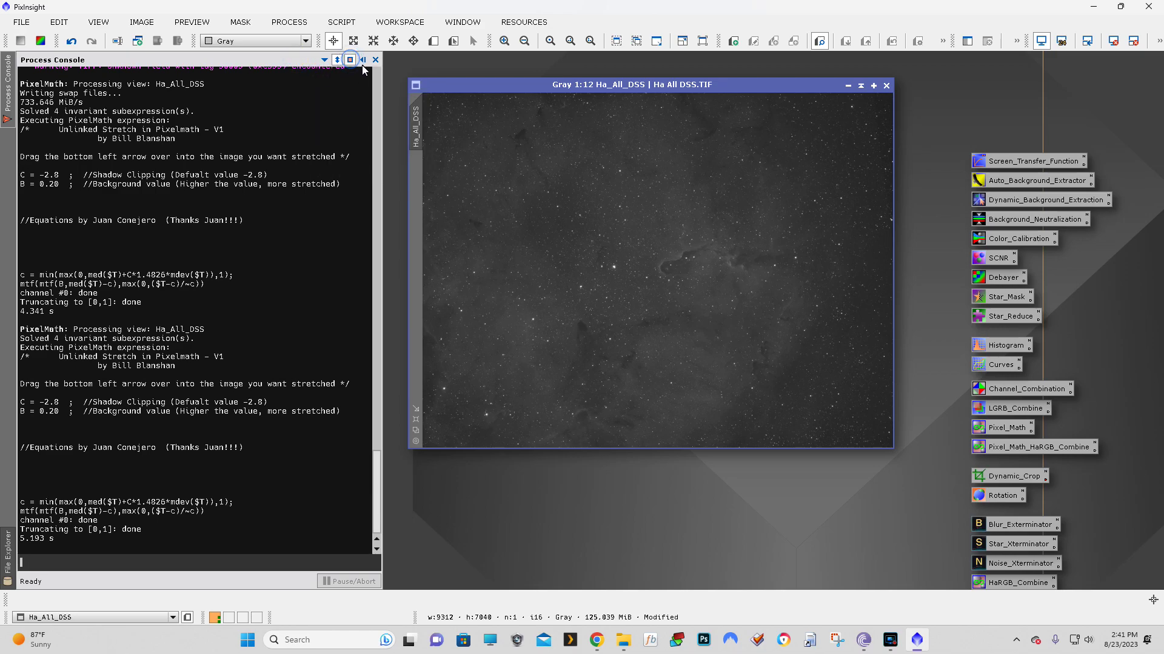
left_click(349, 60)
left_click(363, 61)
left_click(7, 97)
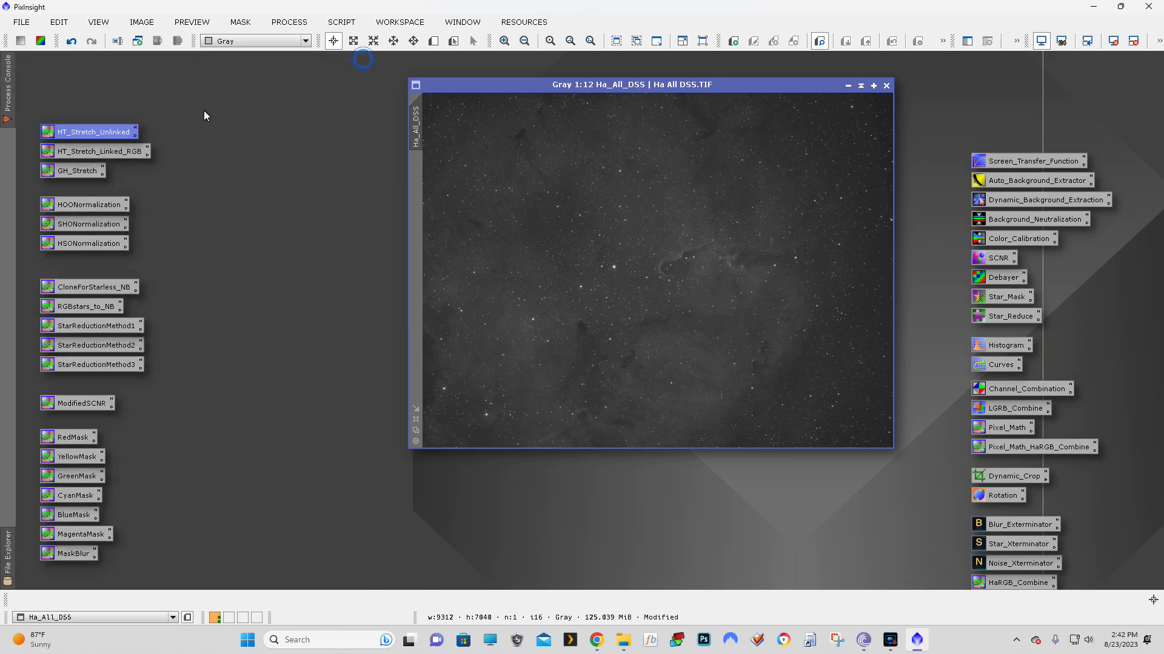
mouse_move(13, 88)
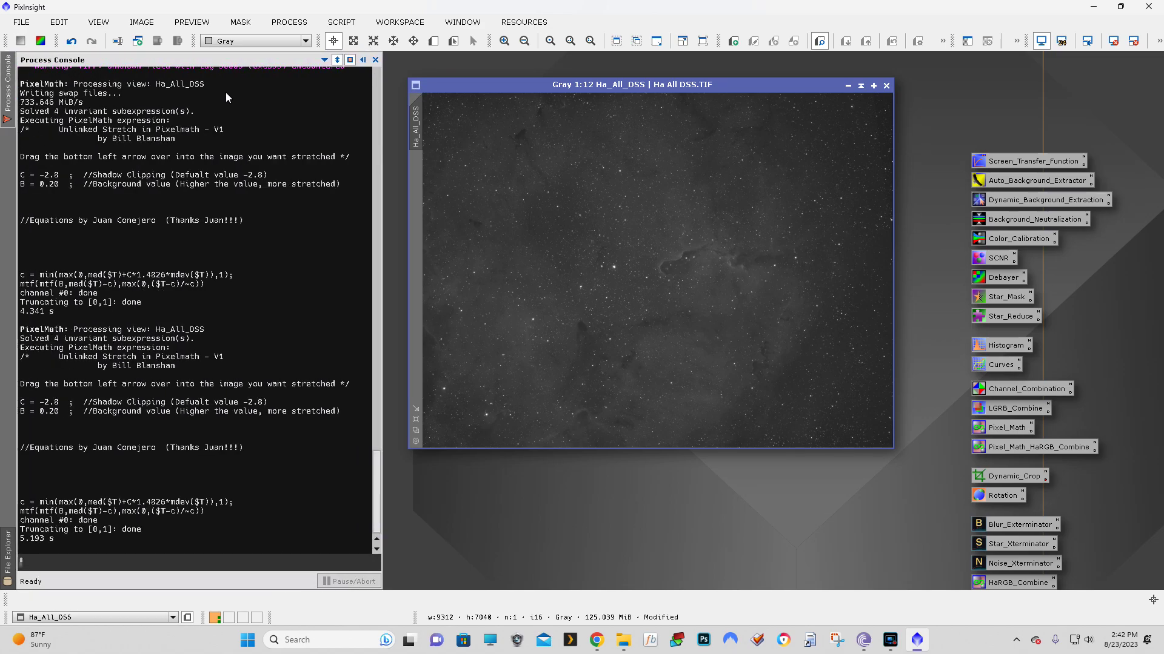
left_click(394, 125)
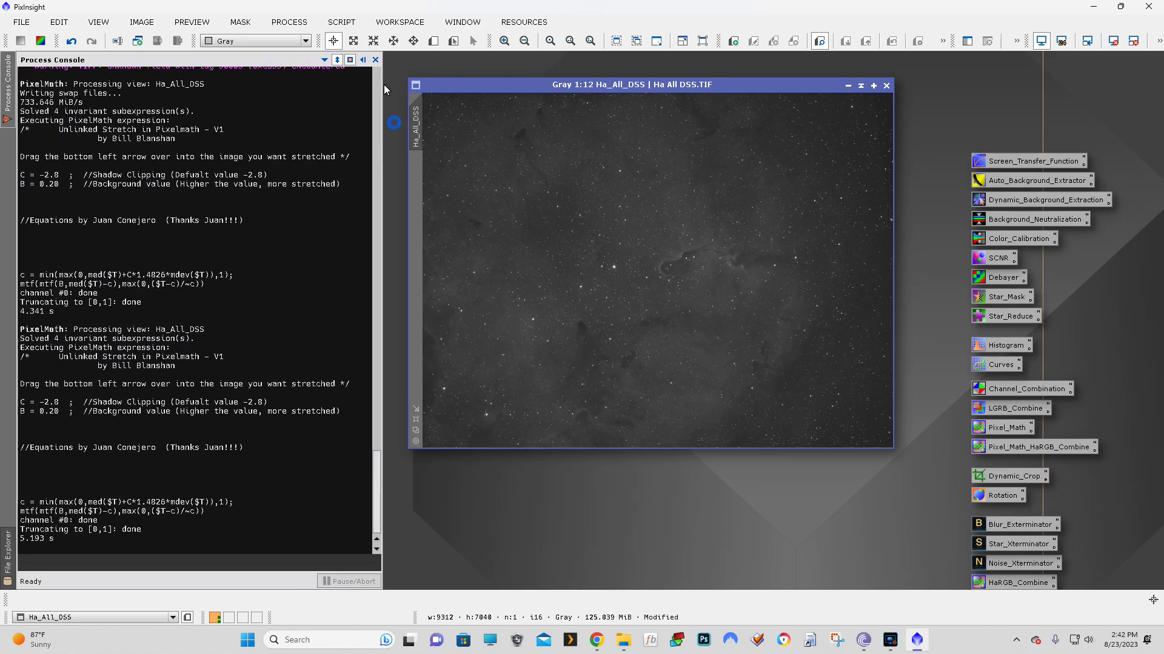
left_click(363, 60)
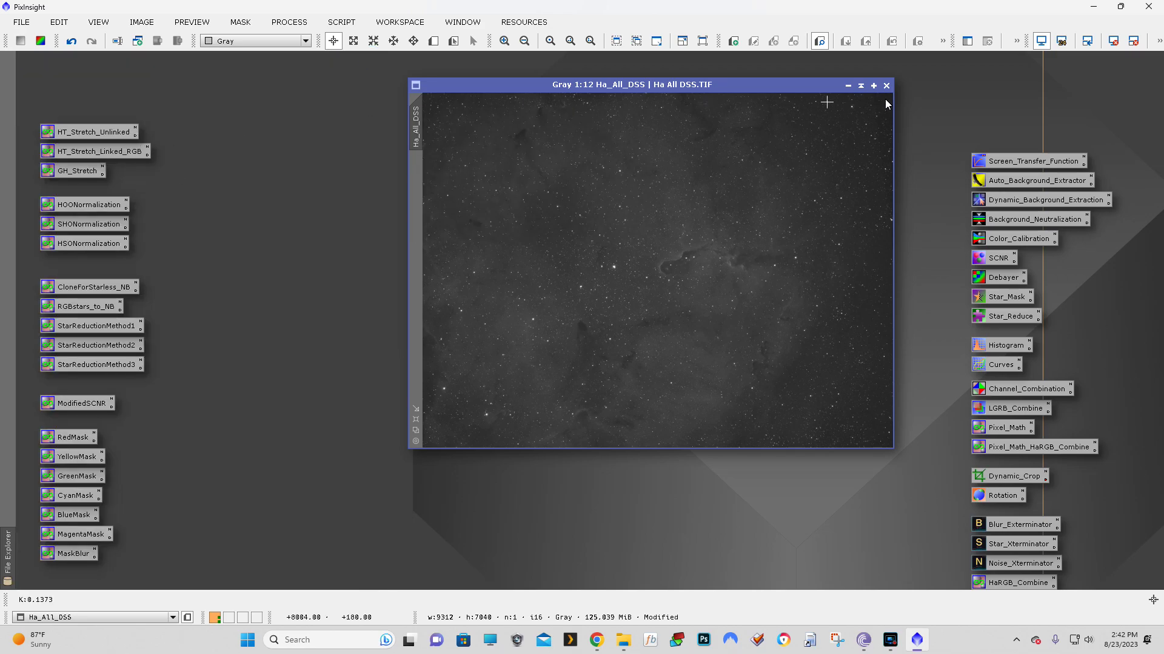
Step: Undo the stretch on the Ha_All_DSS image and reapply the HT_Stretch_Unlinked process to it
left_click(71, 40)
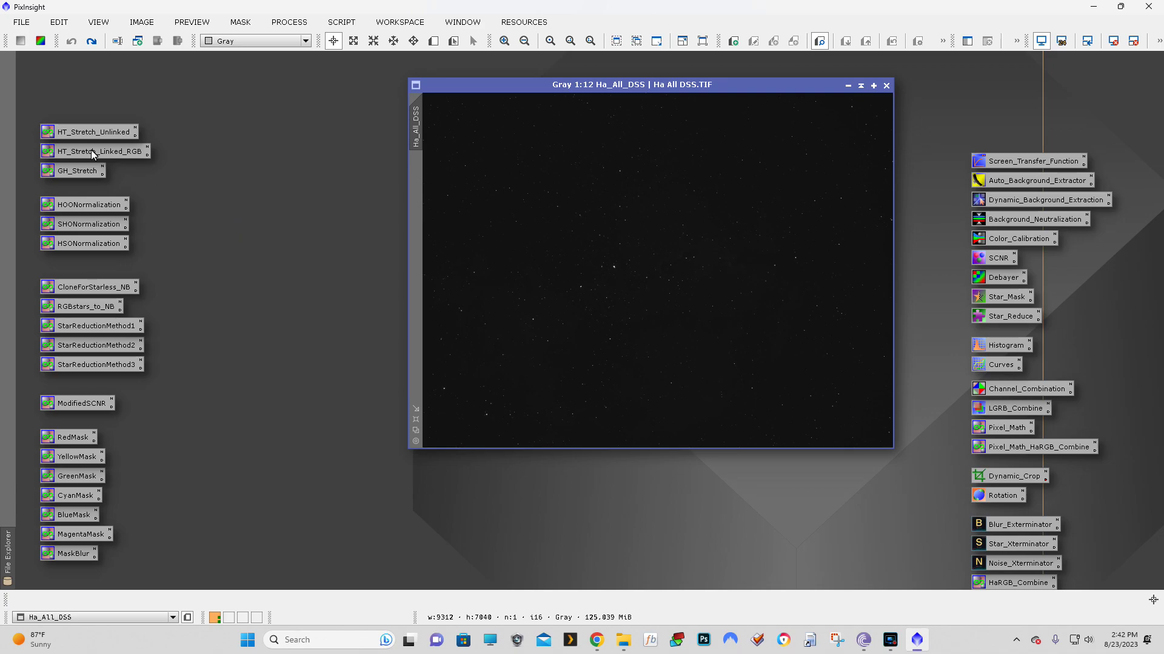
left_click(87, 131)
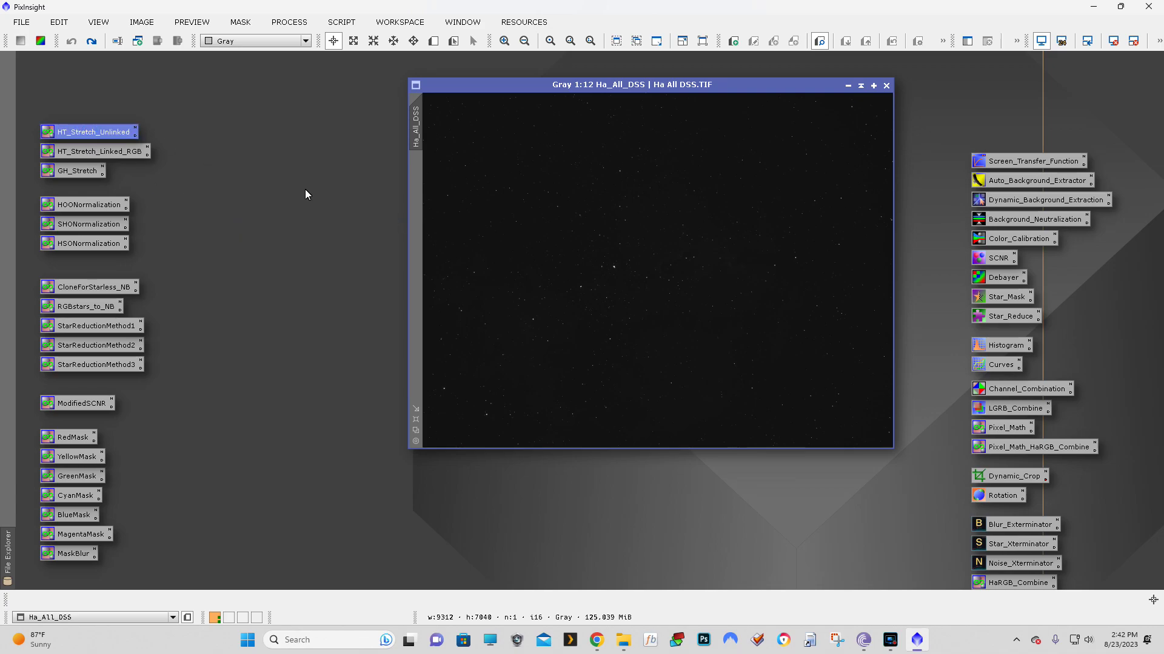
left_click_drag(115, 136, 524, 190)
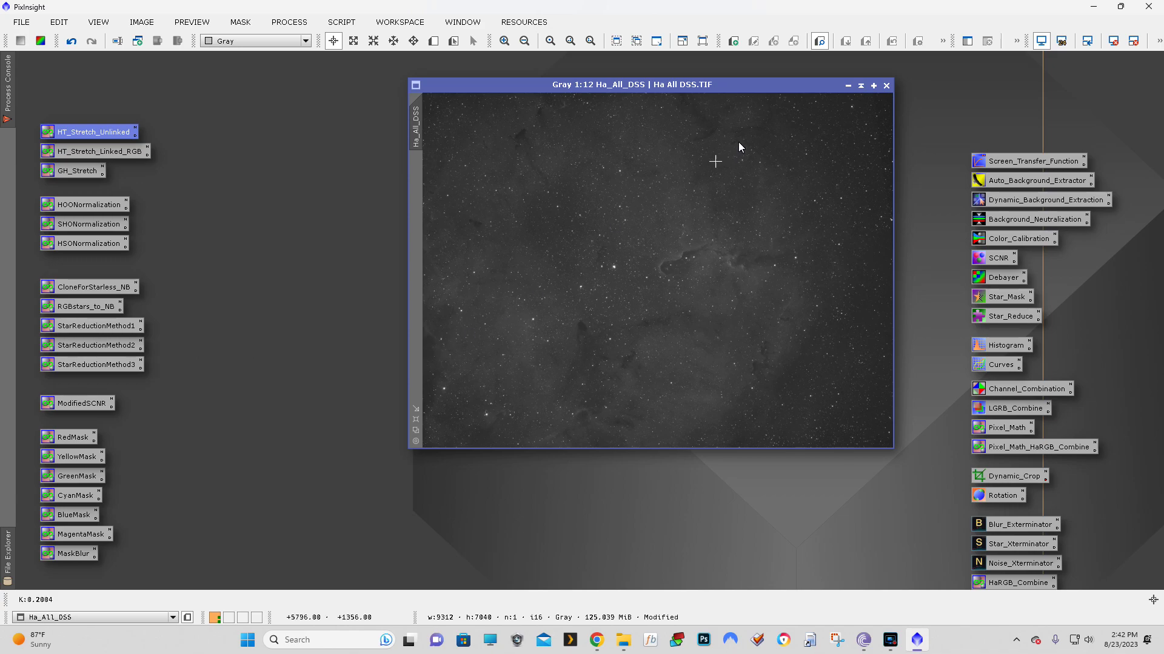
Step: Reposition the Ha_All_DSS image window on the workspace and close the image
left_click_drag(815, 84, 617, 125)
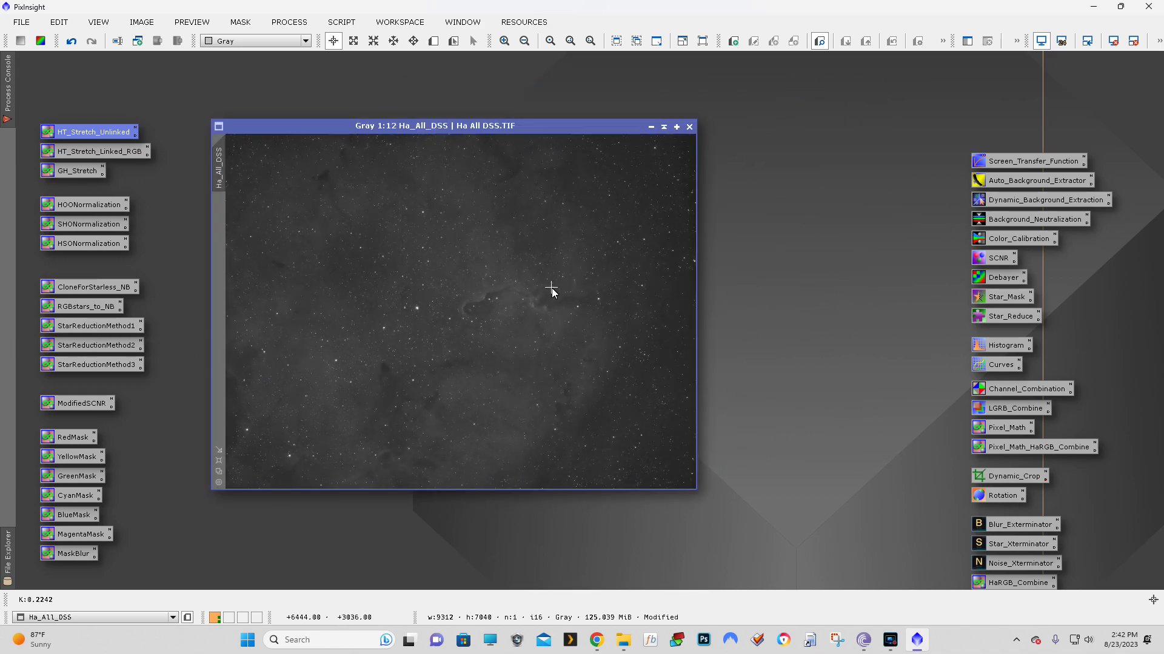
left_click_drag(587, 128, 570, 100)
left_click(675, 104)
left_click(595, 351)
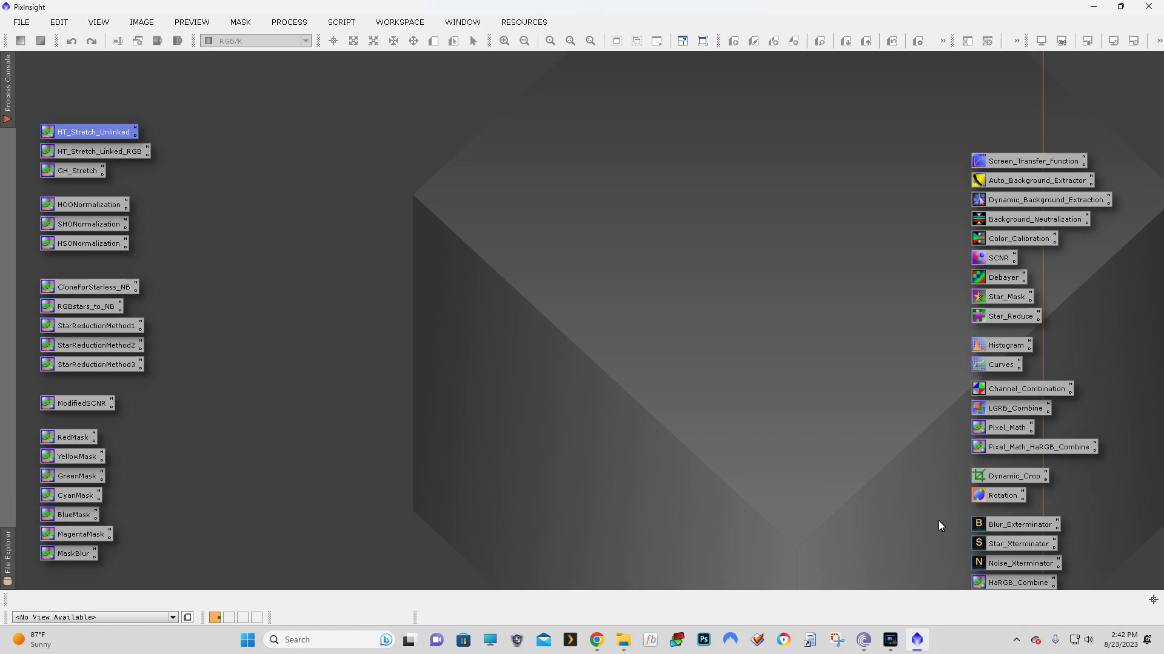
Step: Open the Star_Xterminator process icon and try toggling its Generate Star Image option on and off
double_click(1000, 543)
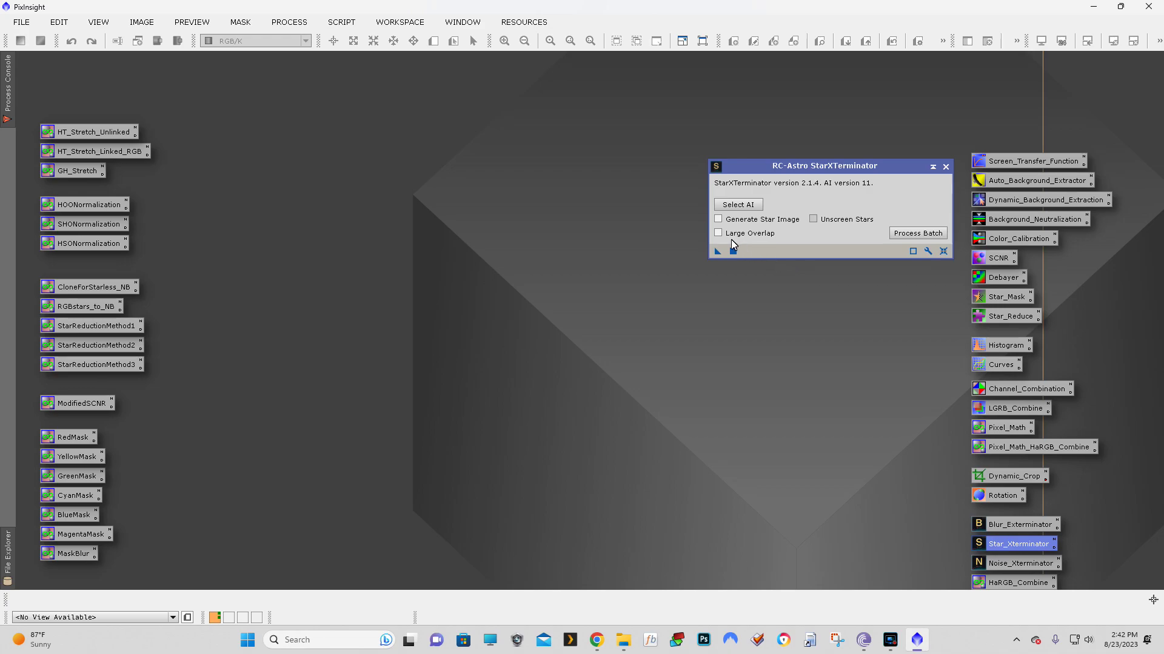
left_click(719, 219)
left_click(719, 219)
left_click(719, 219)
left_click(719, 219)
left_click(718, 219)
Step: Copy the identifier text of the Star_Xterminator process icon and close the identifier dialog
right_click(1020, 543)
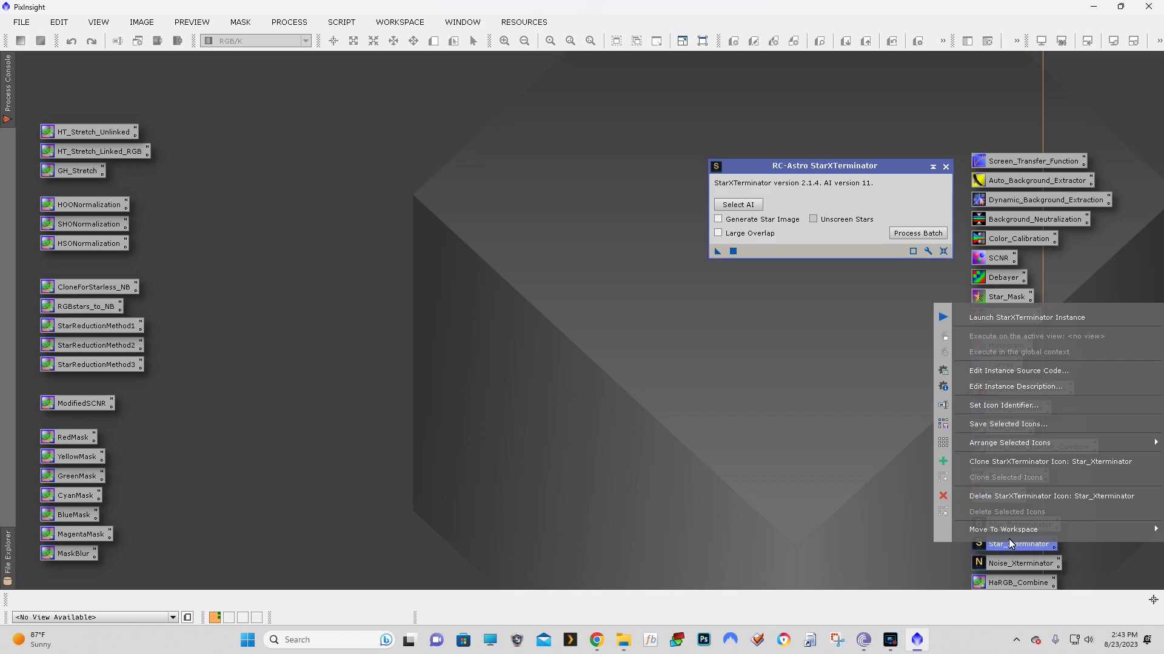
left_click(1004, 410)
key("ctrl+c")
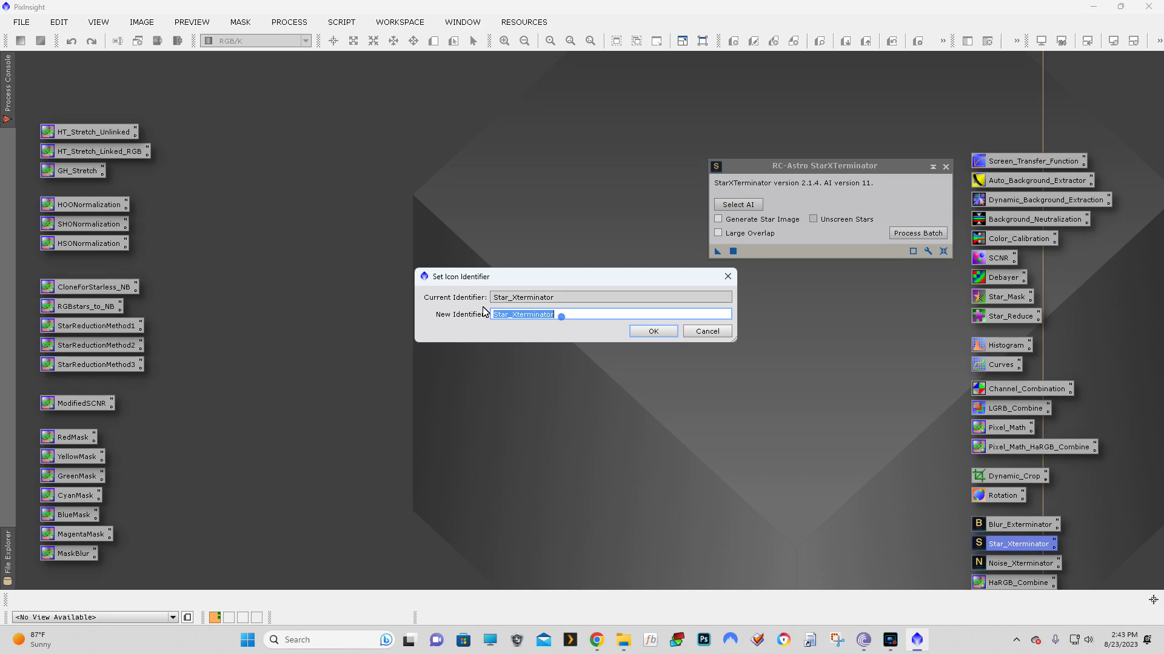
right_click(525, 314)
left_click(505, 359)
left_click(666, 333)
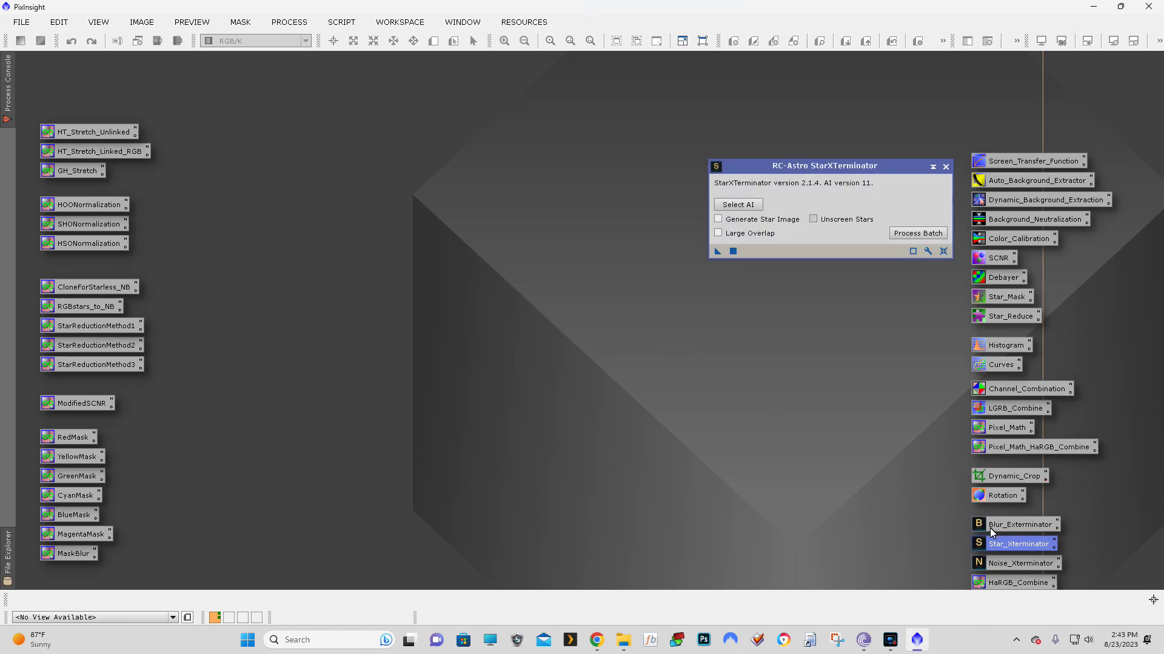
Step: Delete the existing Star_Xterminator process icon from the workspace
right_click(1009, 545)
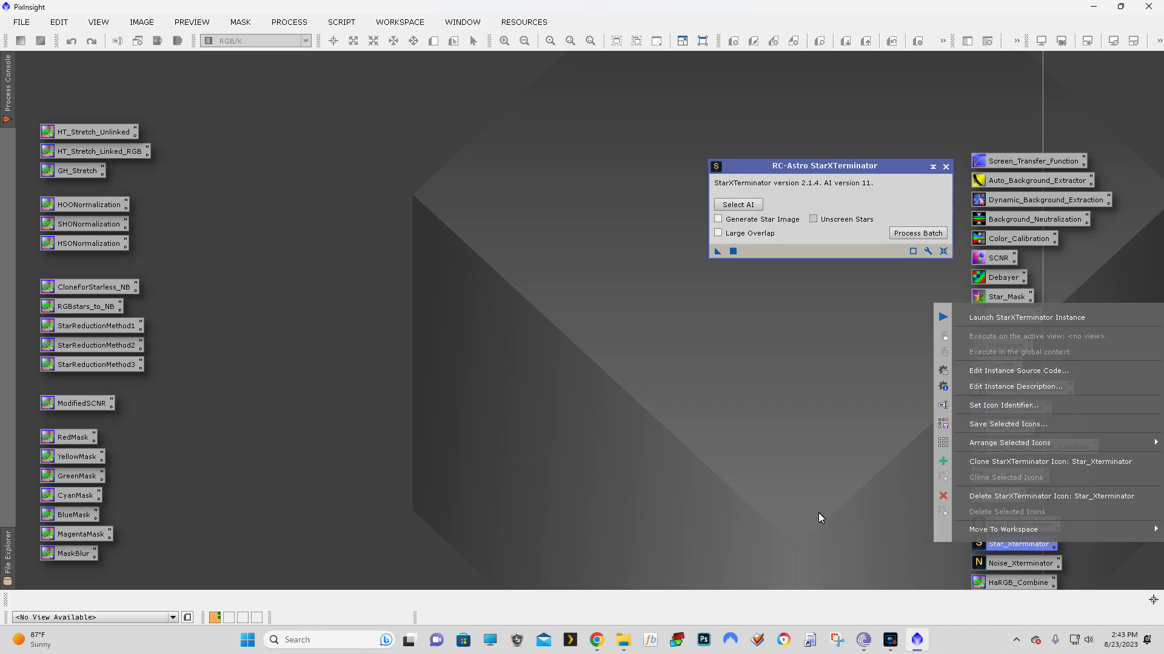
left_click(818, 511)
right_click(1024, 544)
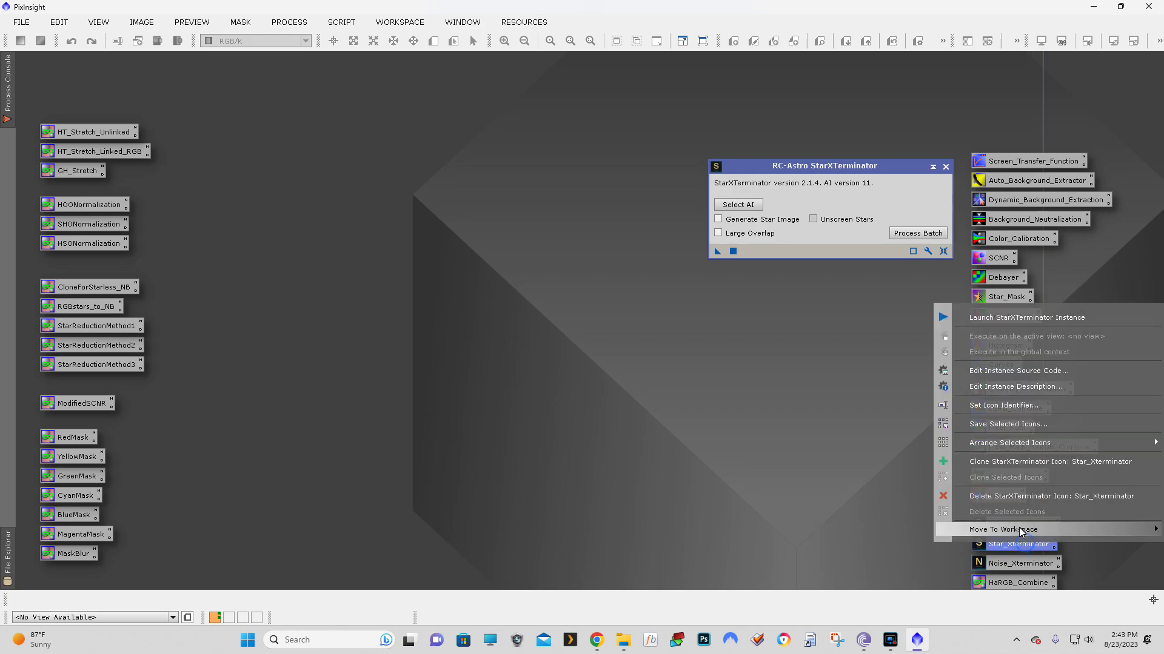
left_click(1019, 496)
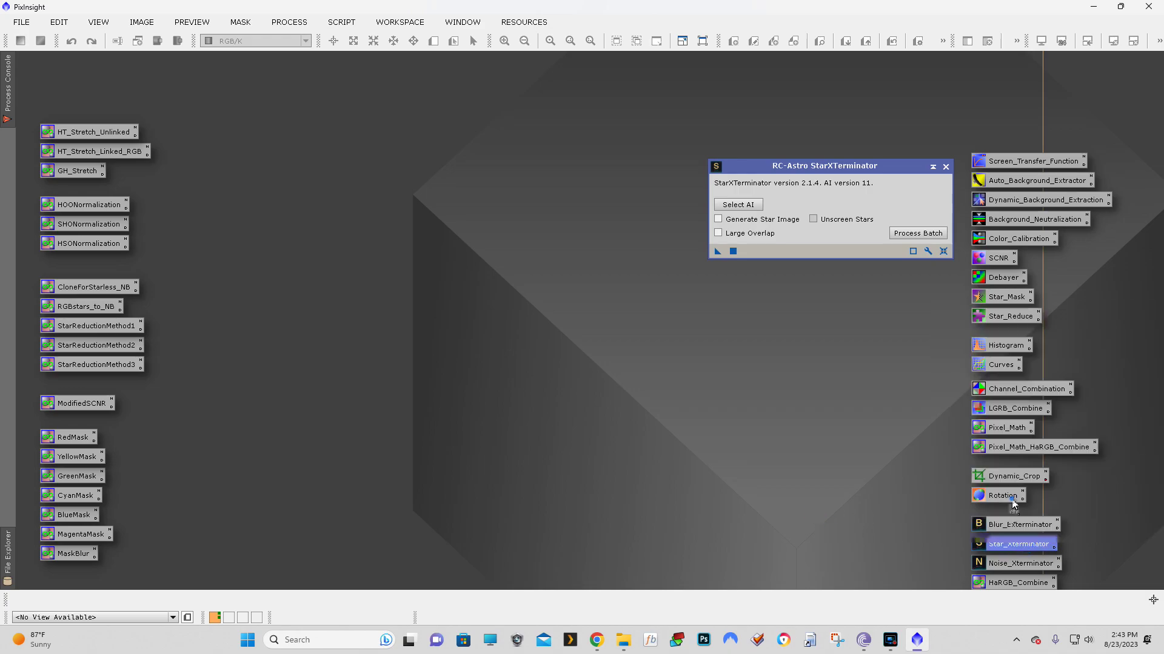
Step: Enable Generate Star Image in StarXTerminator and save the instance as a new process icon on the workspace
left_click(718, 219)
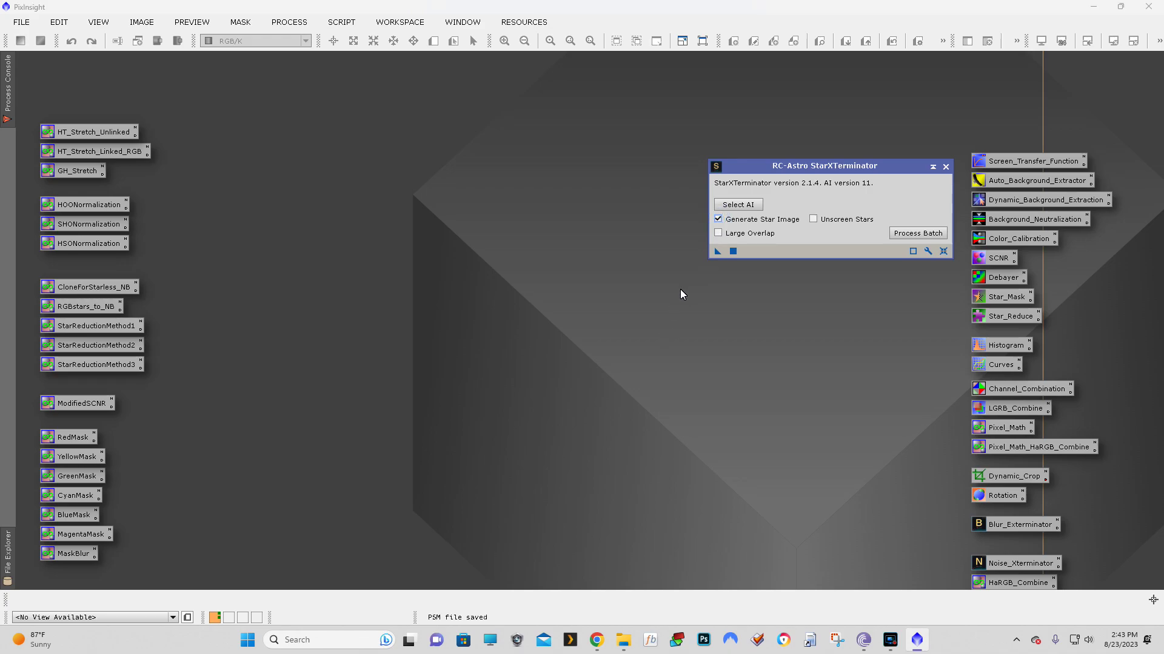
left_click_drag(717, 251, 609, 283)
left_click(635, 283)
Step: Set the new process icon's identifier to Star_Xterminator using the copied name
right_click(637, 288)
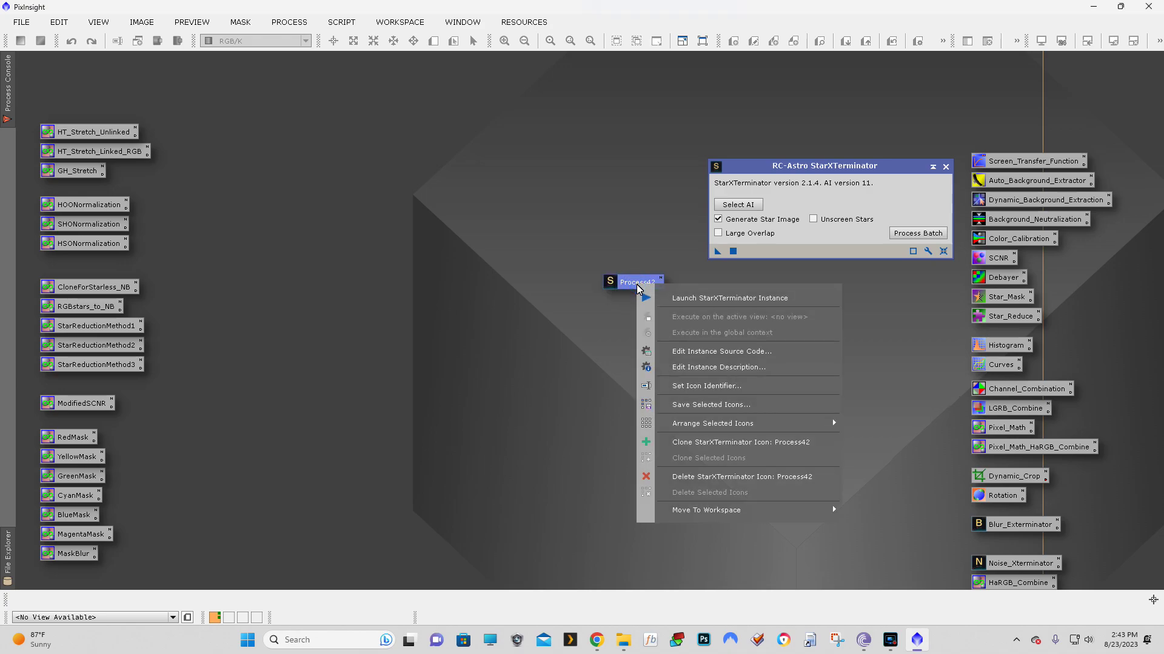
left_click(706, 387)
right_click(529, 319)
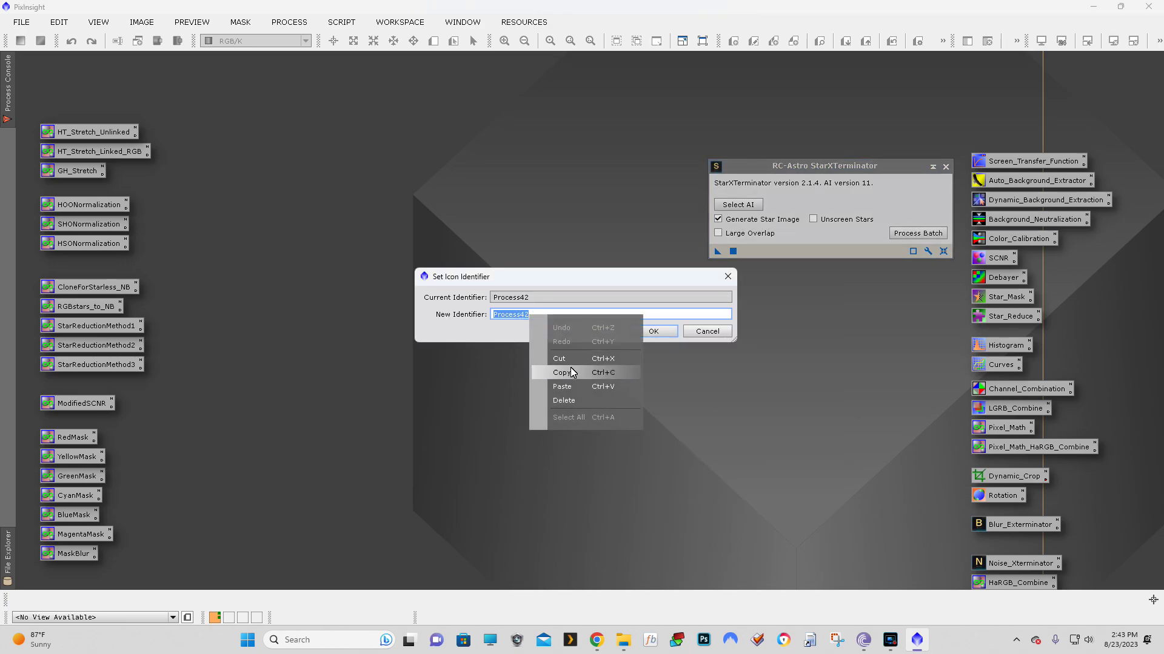
left_click(573, 383)
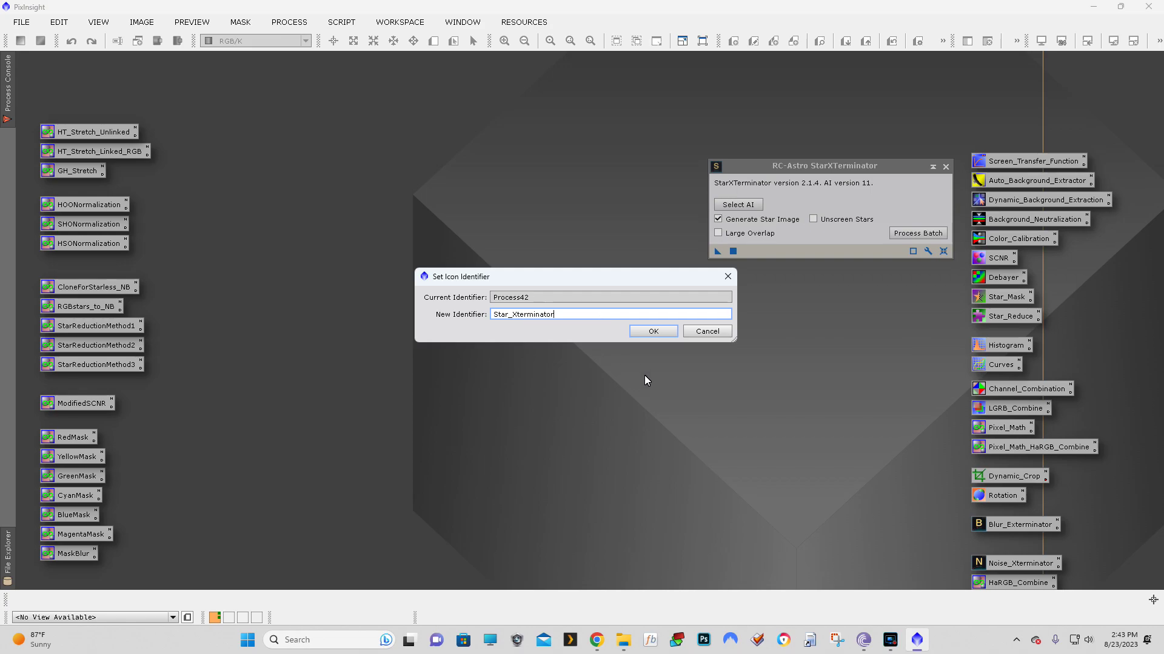
left_click(662, 332)
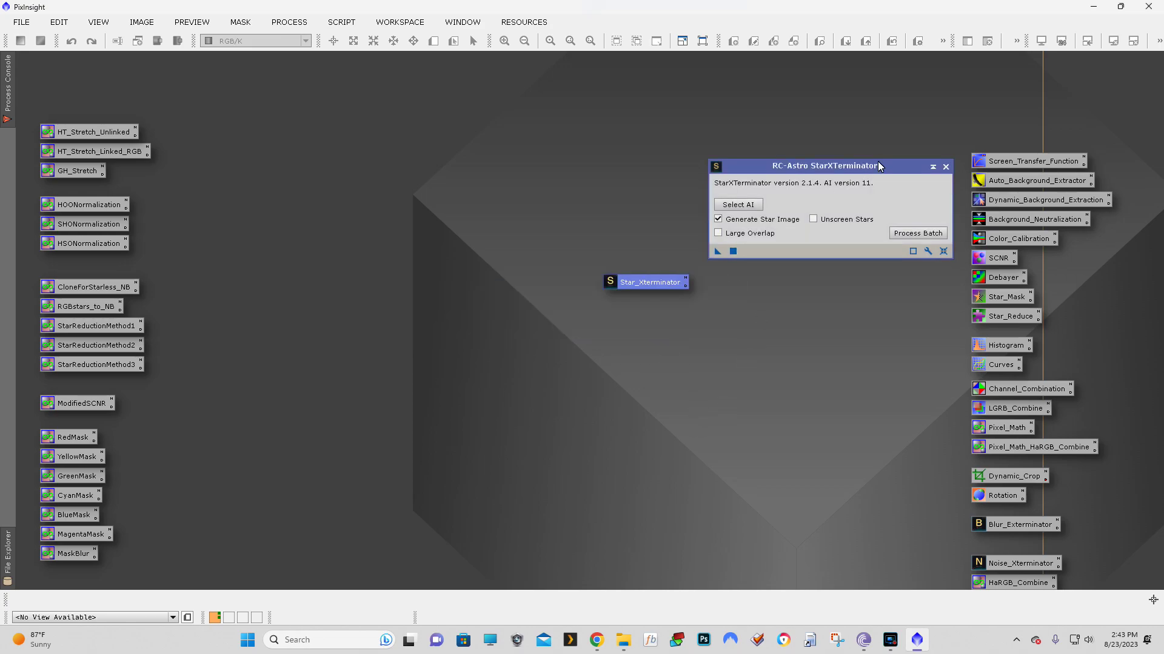
Step: Place the new Star_Xterminator icon between Blur_Exterminator and Noise_Xterminator, and reopen it to check the stored Generate Star Image setting
left_click(946, 167)
left_click_drag(667, 282, 1035, 544)
double_click(998, 547)
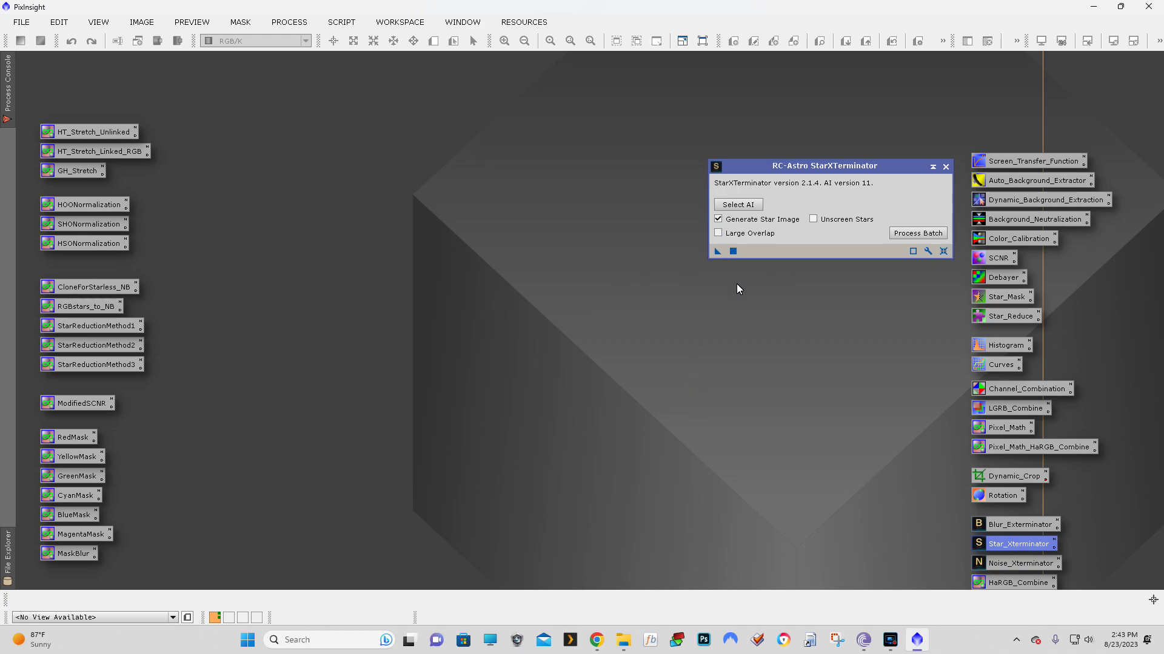
left_click_drag(897, 166, 802, 166)
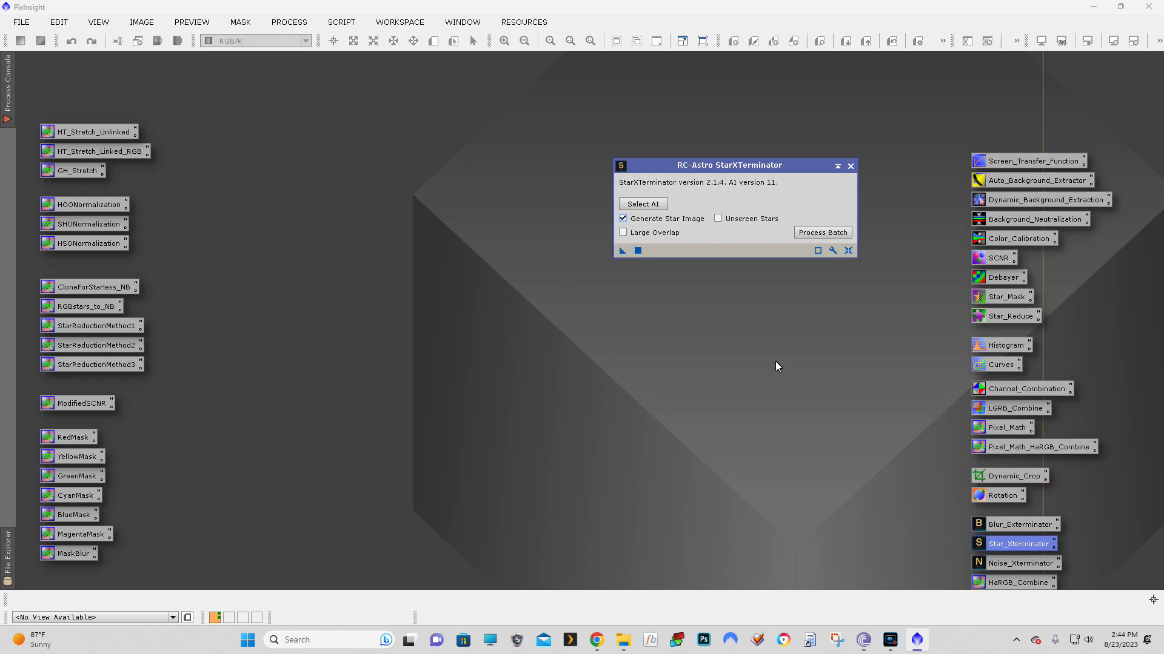
left_click(852, 165)
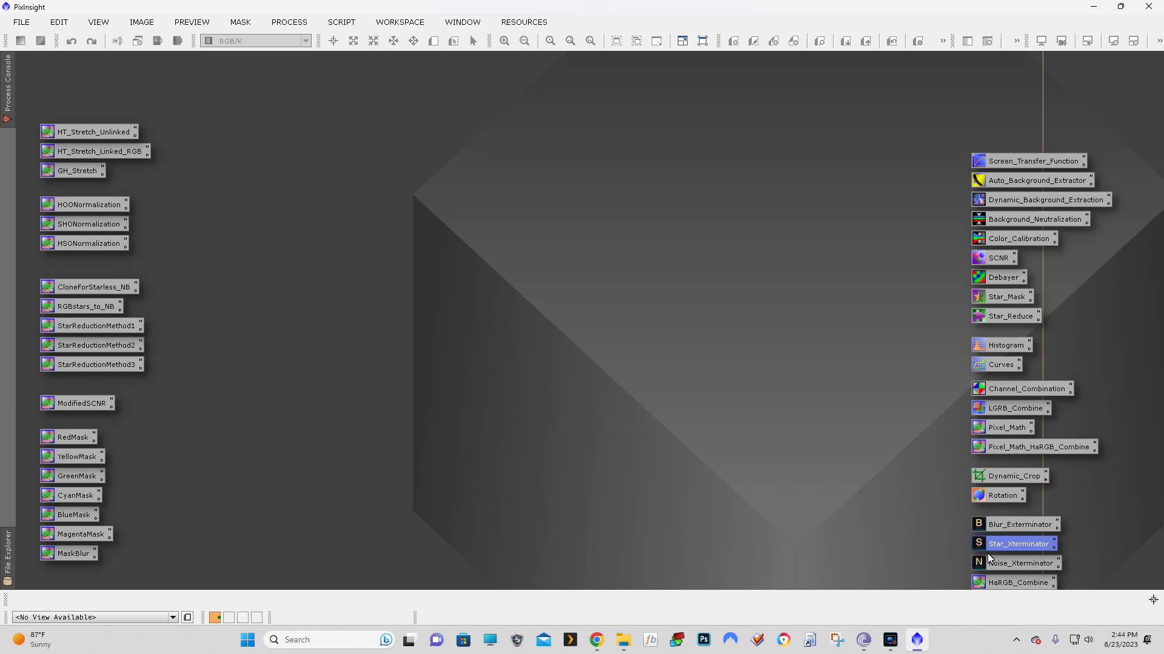
Step: Select all icons on the workspace
right_click(925, 487)
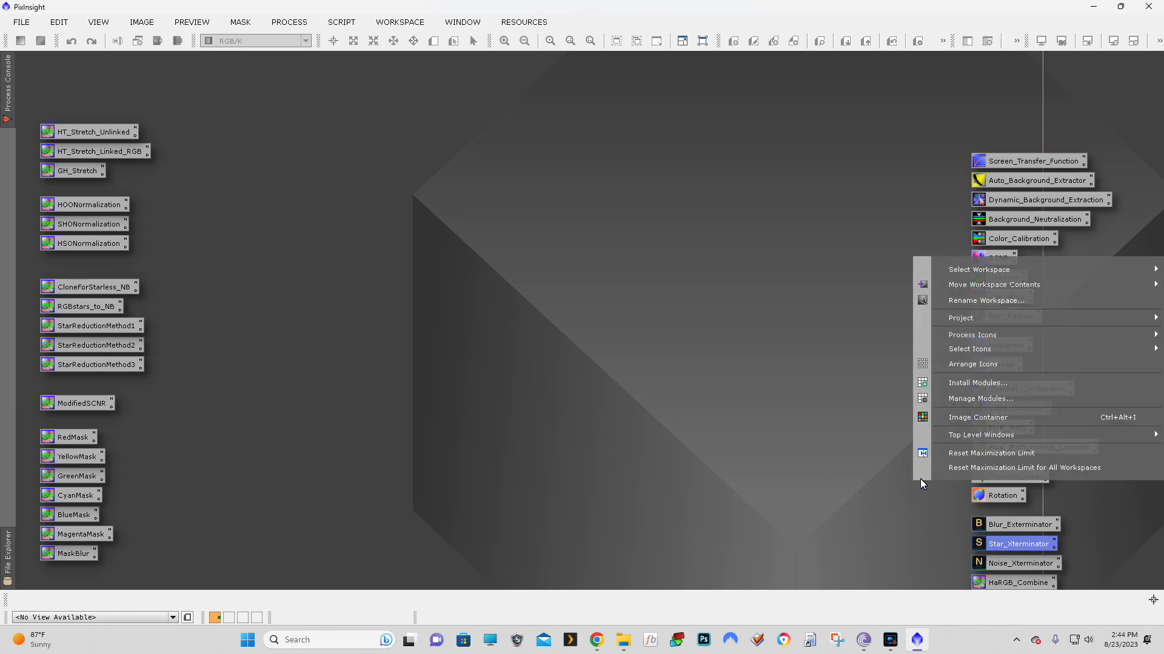
mouse_move(965, 353)
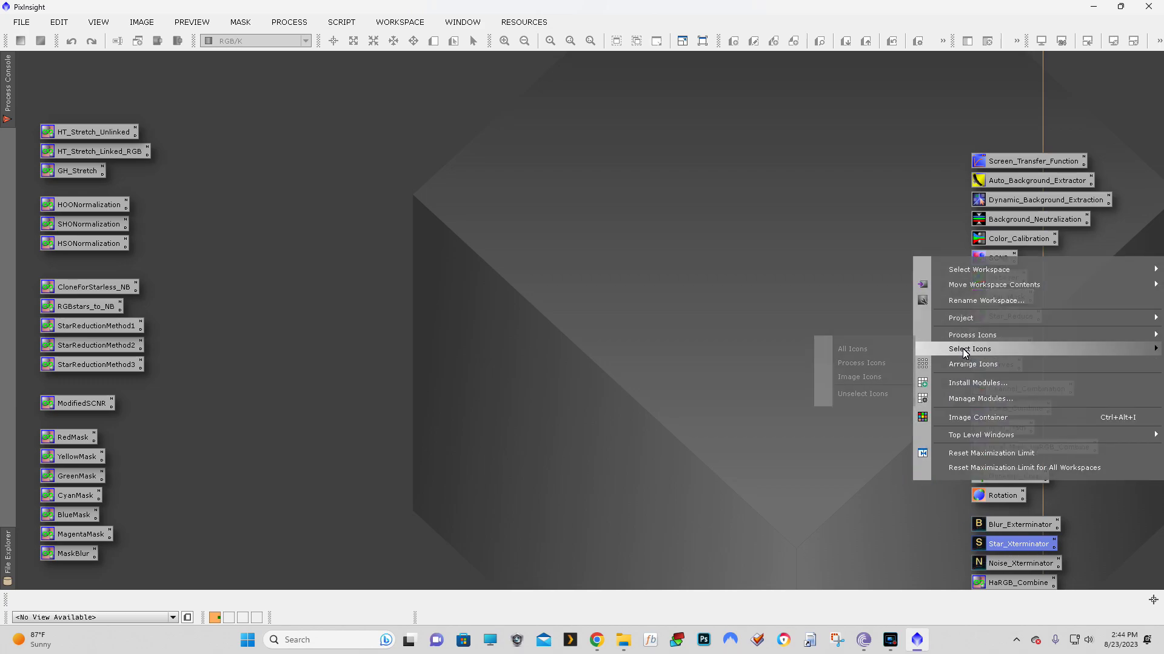
left_click(875, 351)
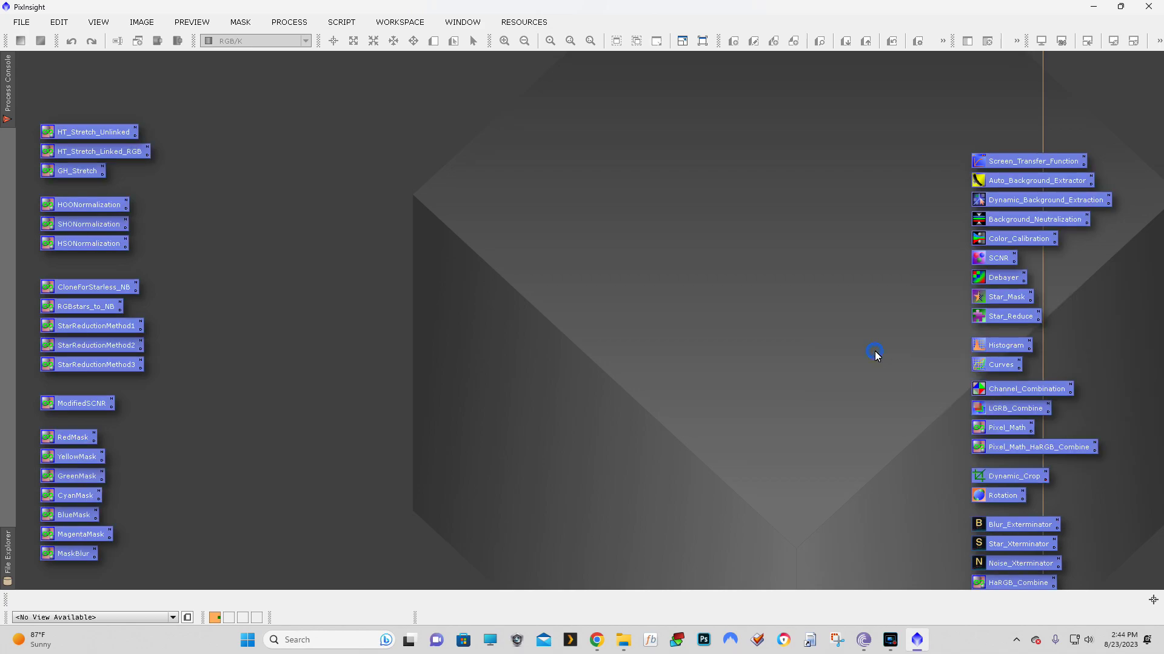
Step: Start saving the process icons, look over the .xpsm files on the Desktop, and close the dialog without saving
right_click(904, 355)
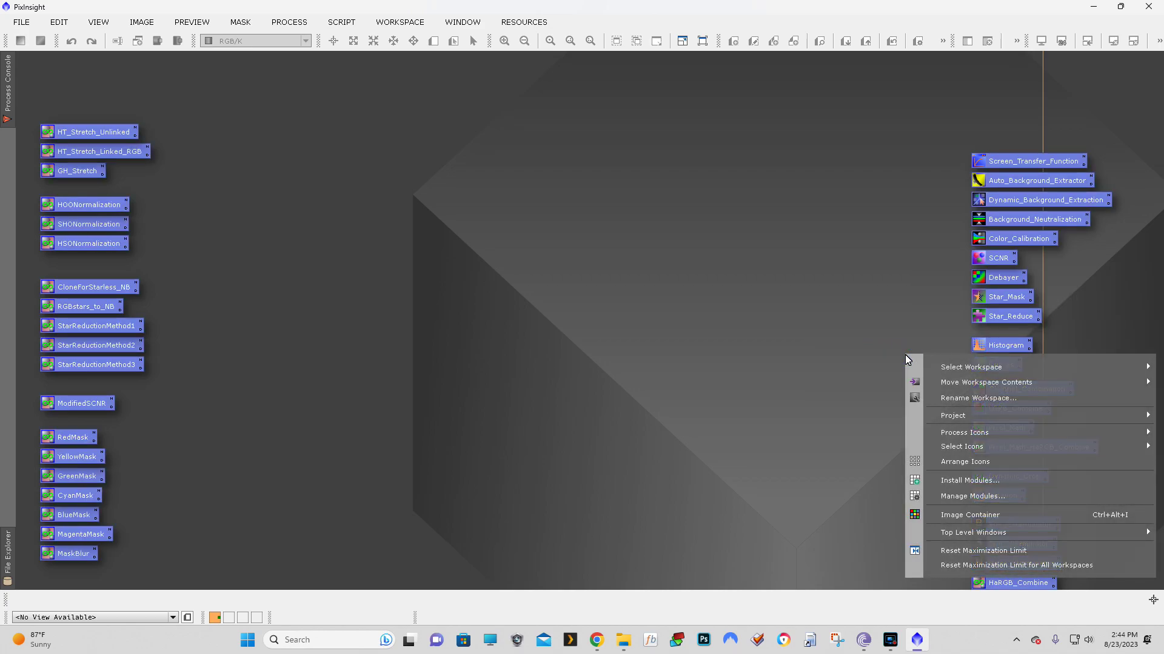
mouse_move(947, 438)
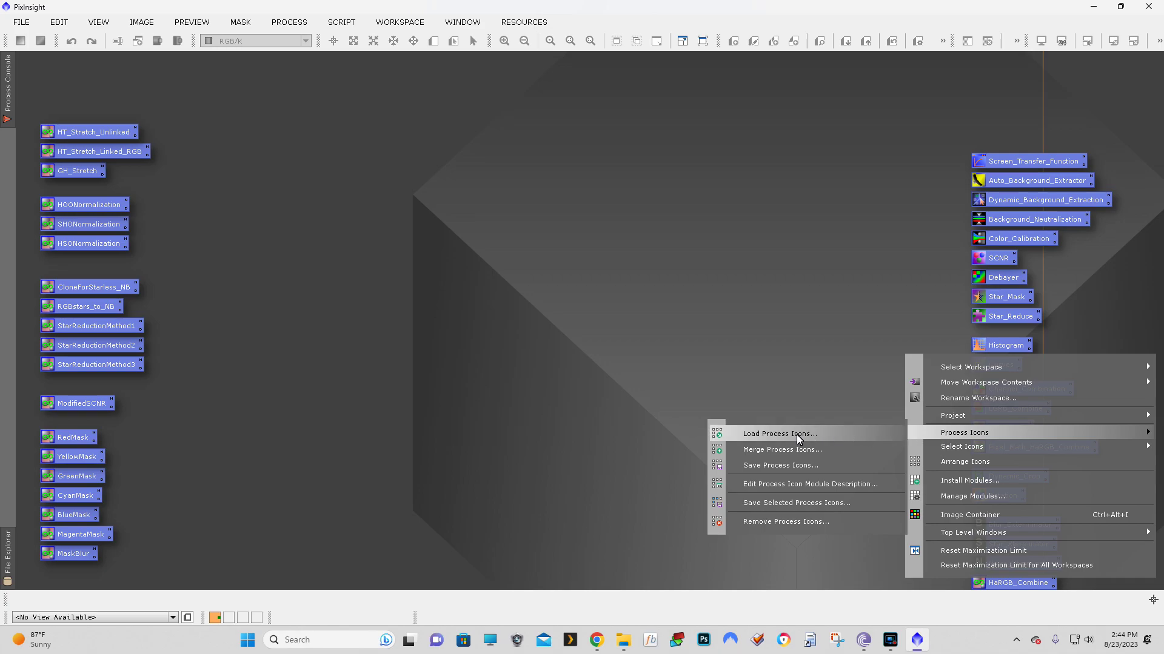
left_click(779, 467)
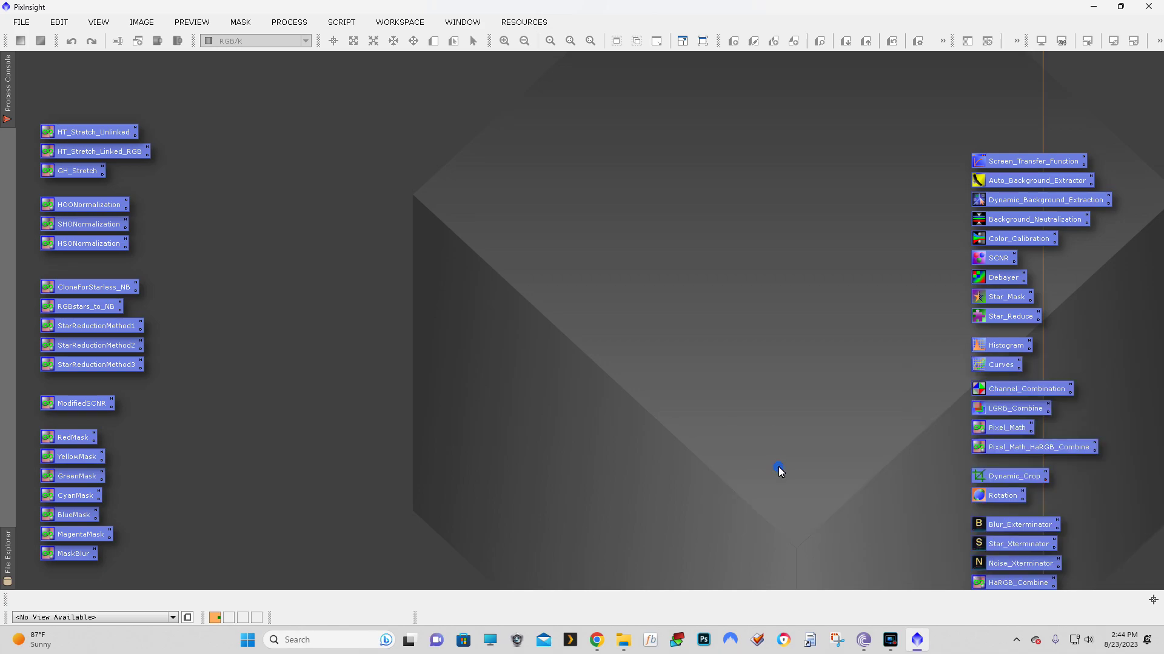
scroll(237, 365, "down", 8)
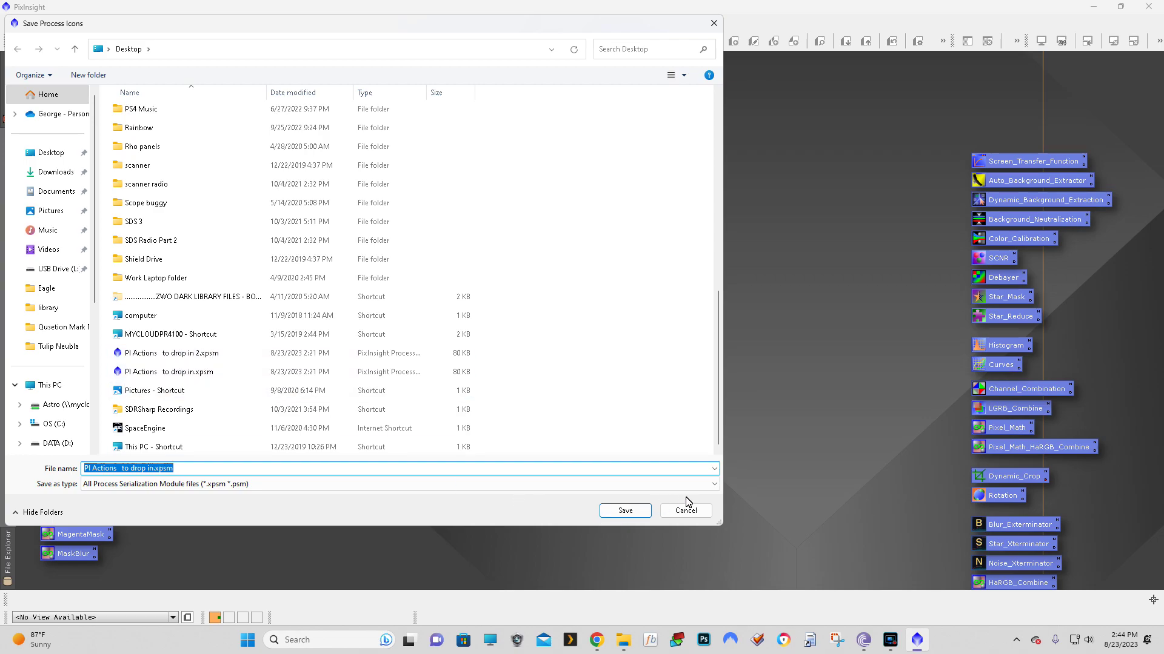
left_click(713, 23)
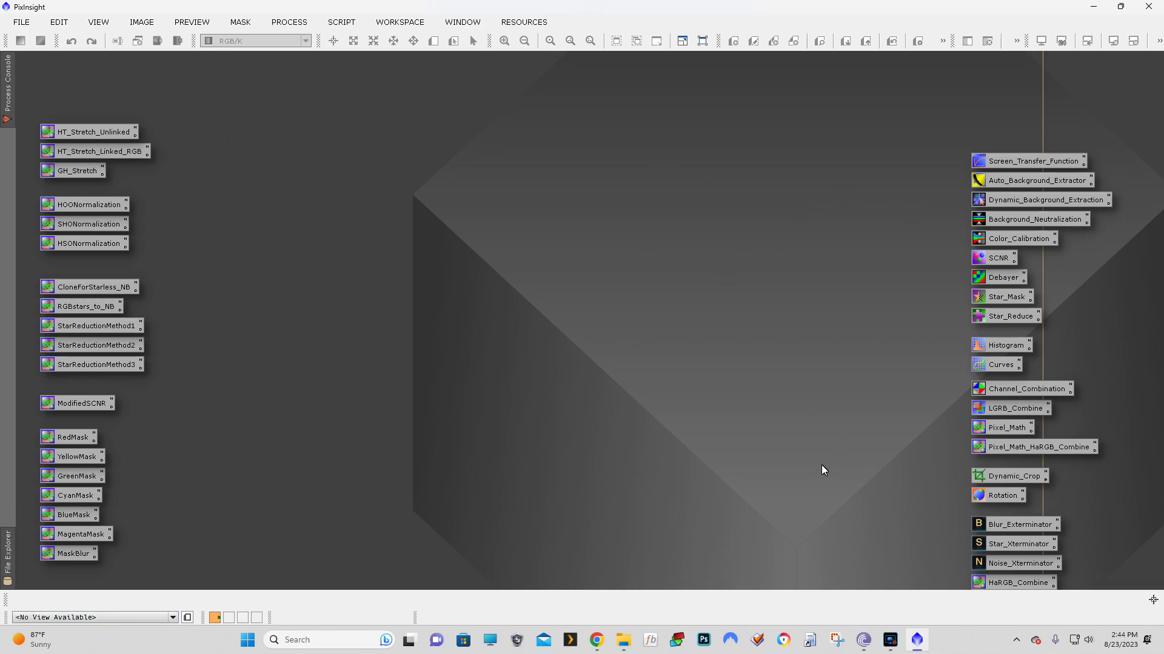
Step: Briefly check the Process Console, and apply a console window delay of 500 ms under Miscellaneous Process Settings in the global preferences
left_click(8, 90)
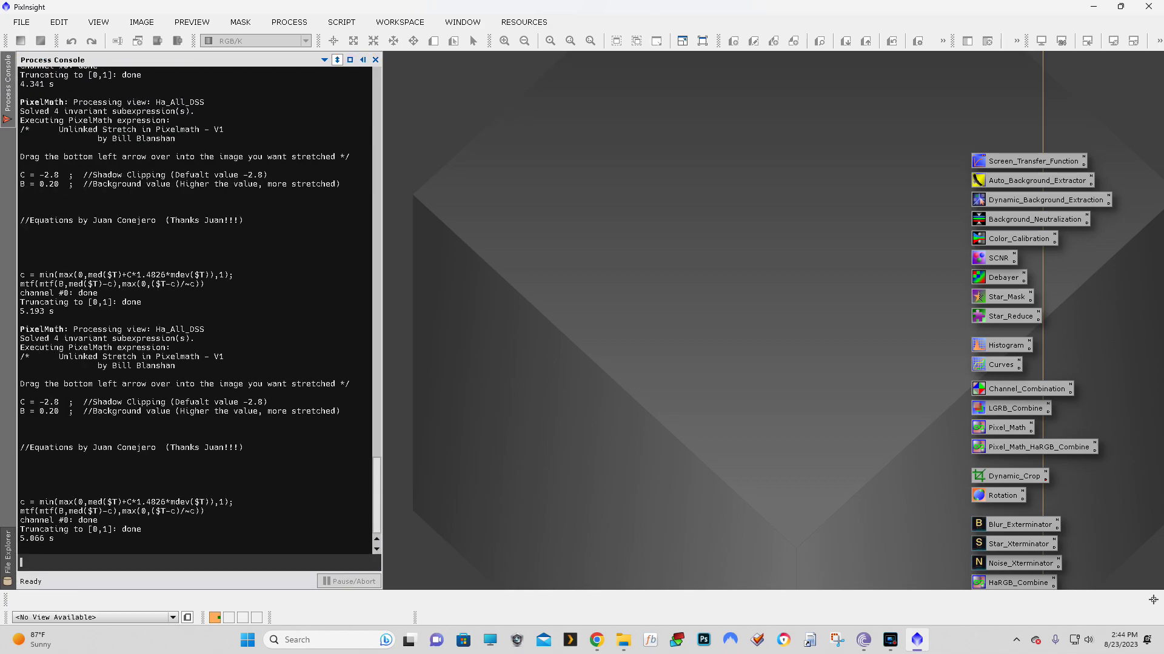
left_click(4, 116)
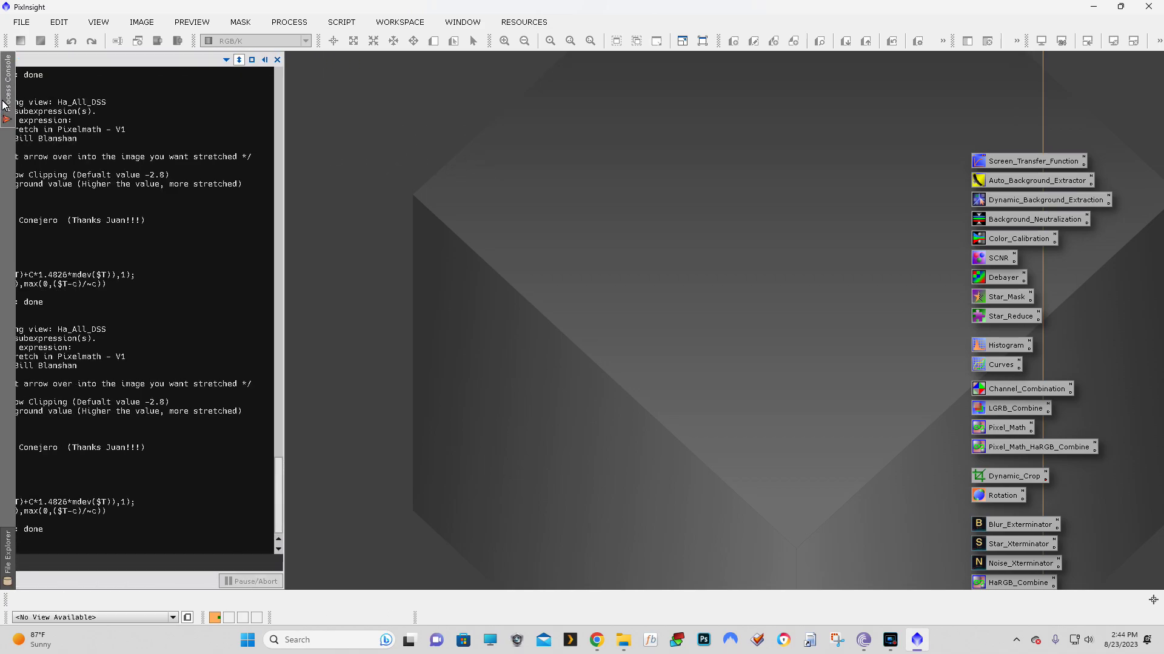
left_click(59, 22)
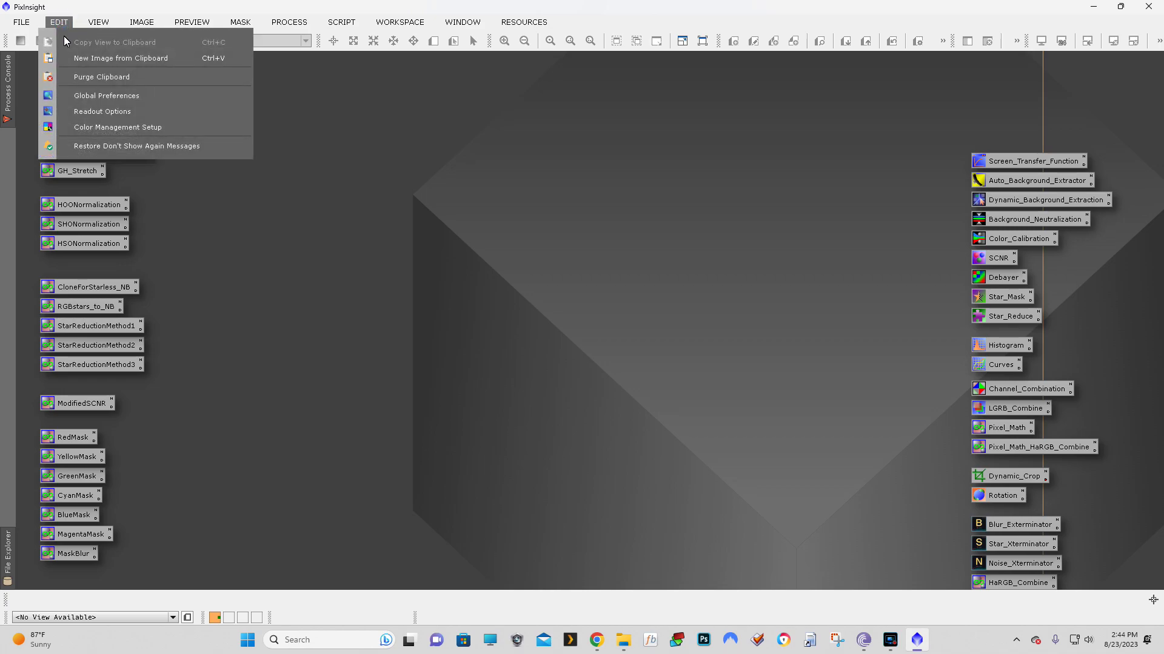
left_click(93, 100)
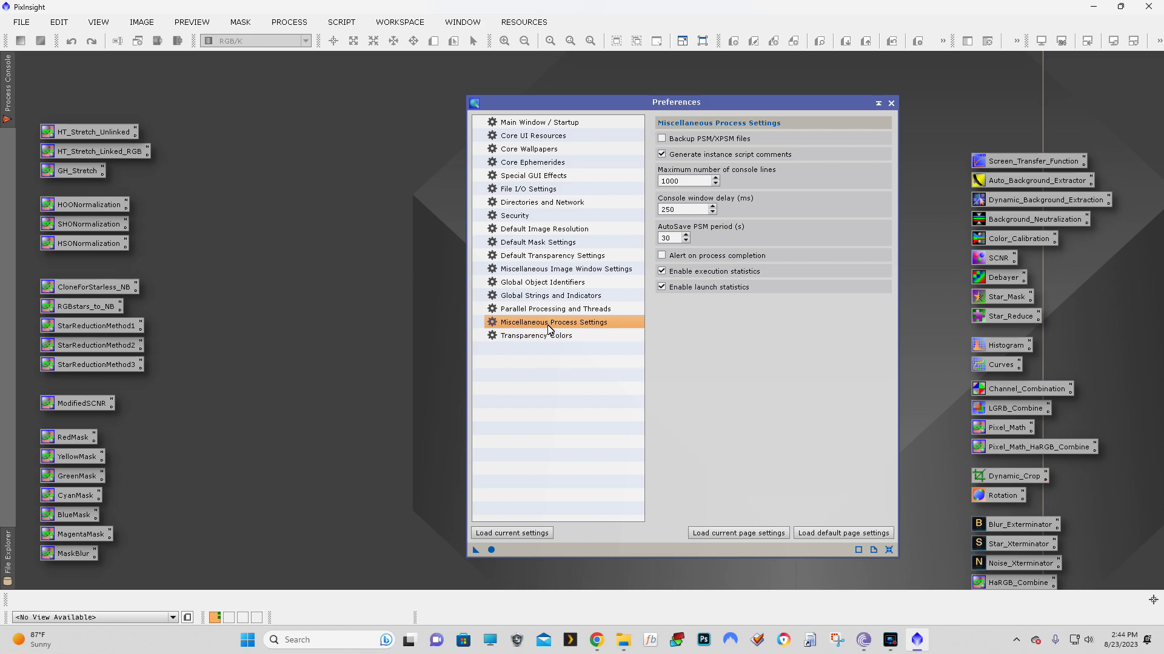
left_click(691, 210)
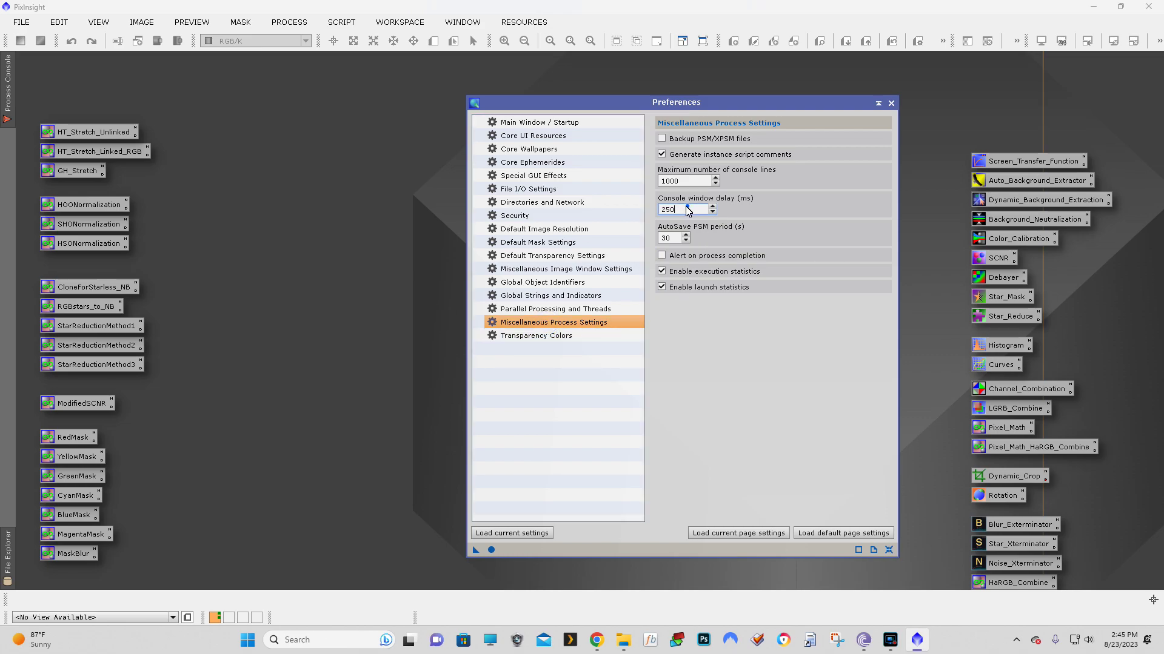
left_click_drag(687, 210, 632, 212)
type("50")
left_click(493, 551)
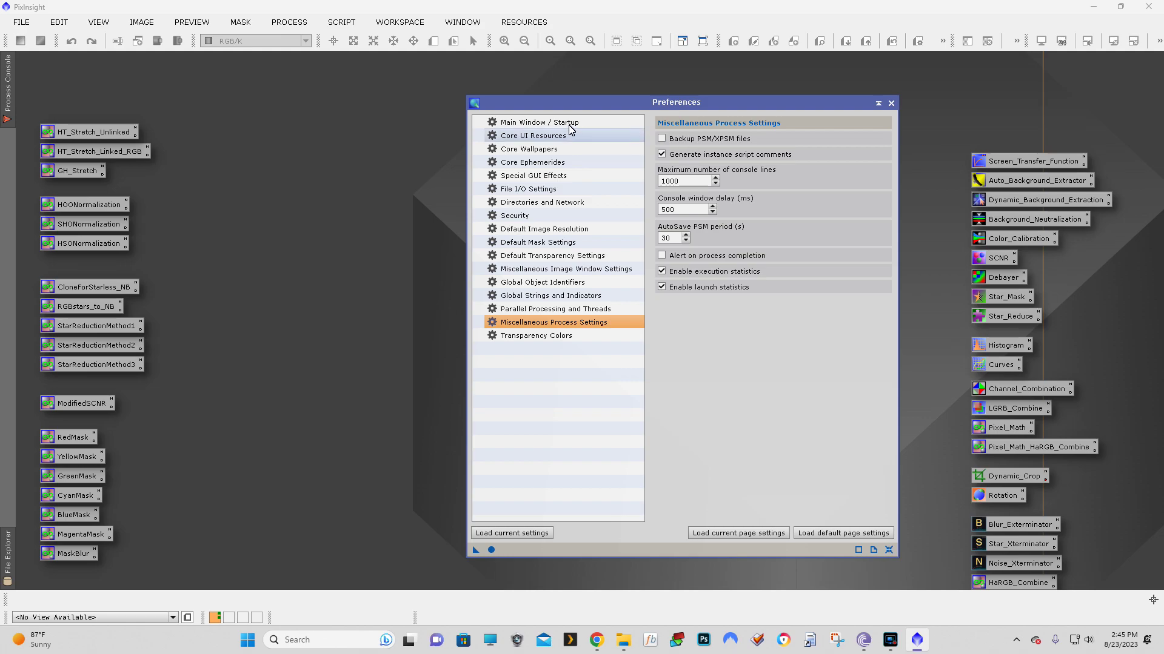
Step: Browse the preferences pages, from Core Wallpapers and File I/O Settings to the image window and transparency settings
left_click(527, 149)
left_click(531, 189)
left_click(544, 242)
left_click(550, 295)
left_click(545, 321)
left_click(545, 310)
left_click(544, 296)
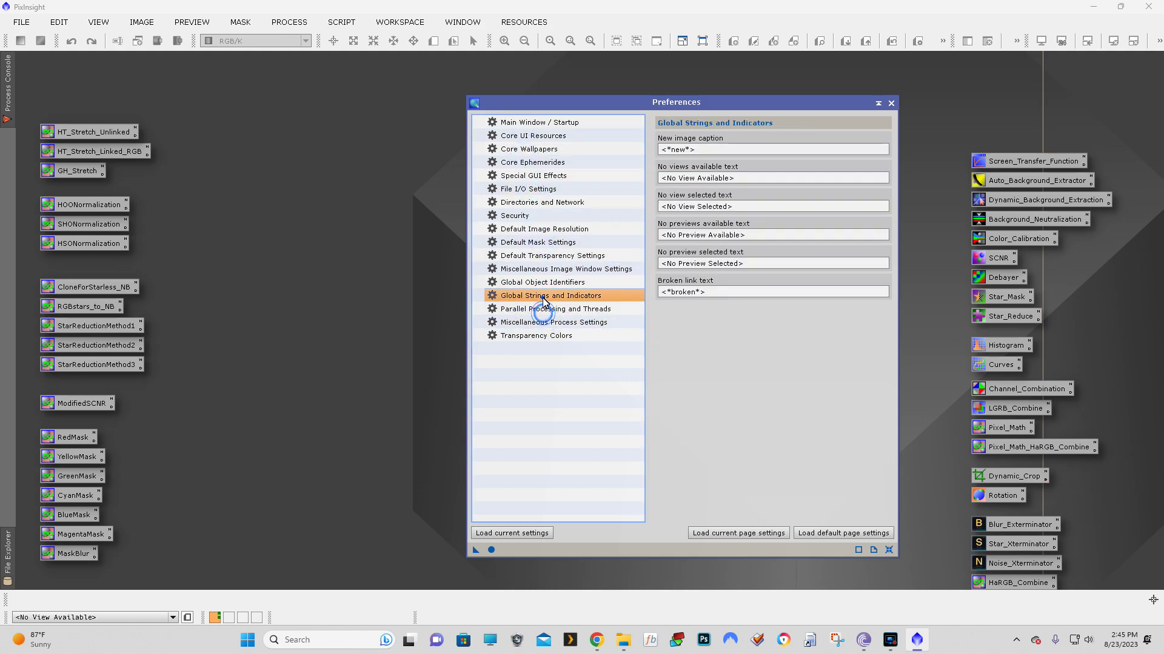
left_click(544, 283)
left_click(542, 271)
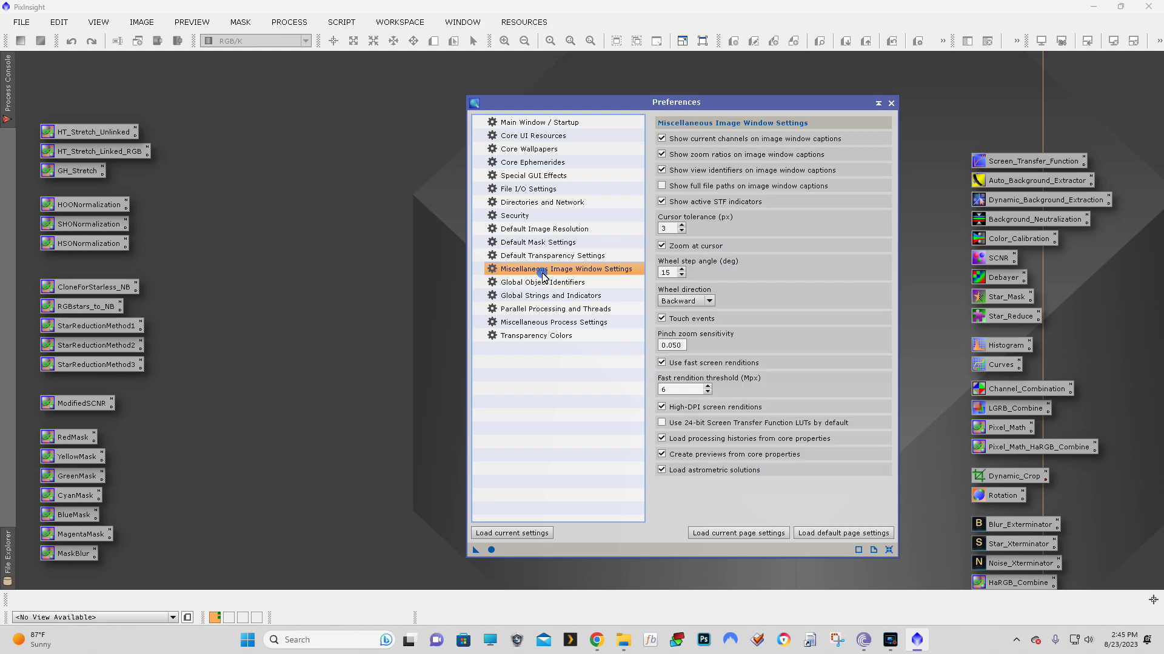
left_click(542, 255)
Step: Review the default mask rendering modes in Default Mask Settings, keep Red Overlay, and close the preferences
left_click(540, 242)
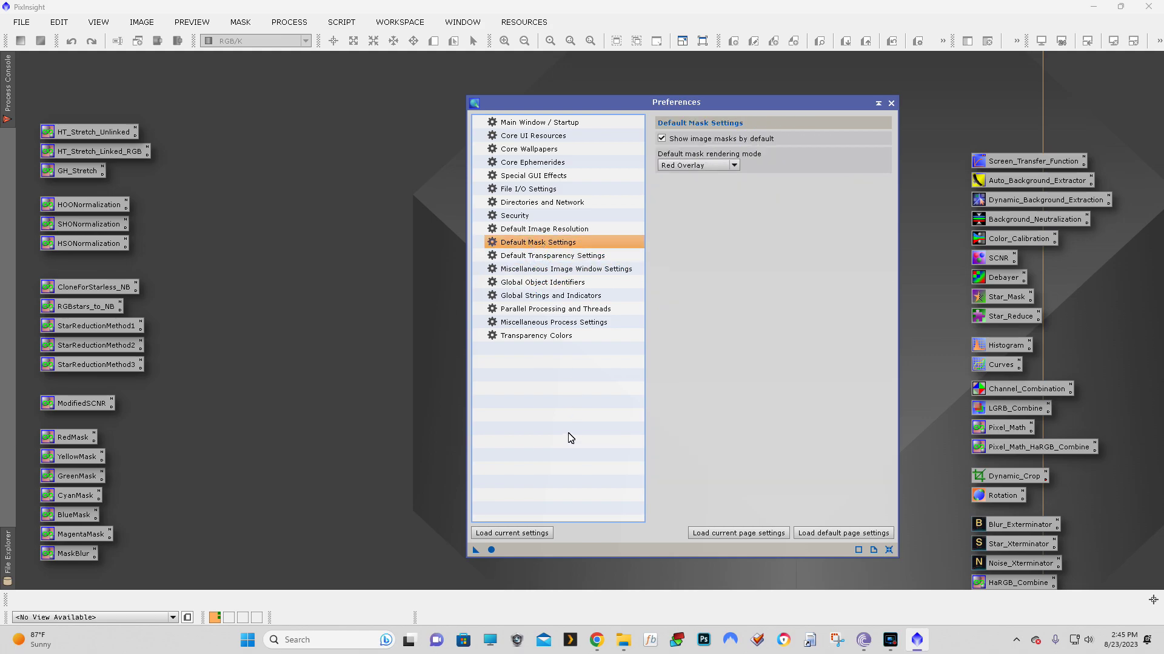
left_click(734, 167)
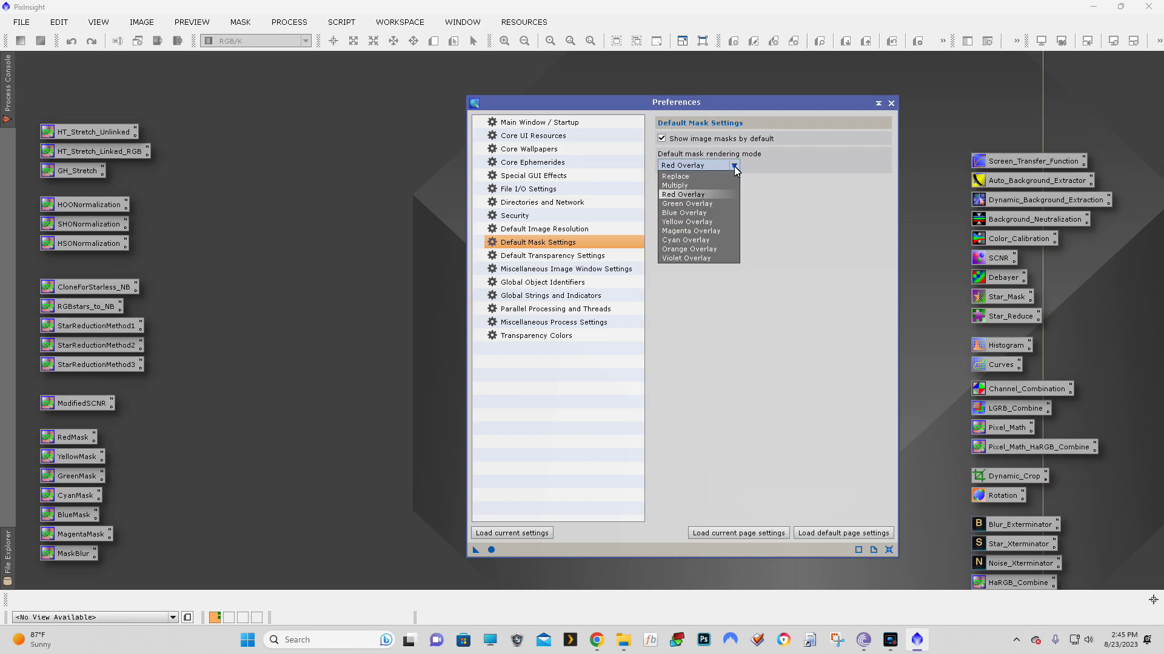
left_click(692, 195)
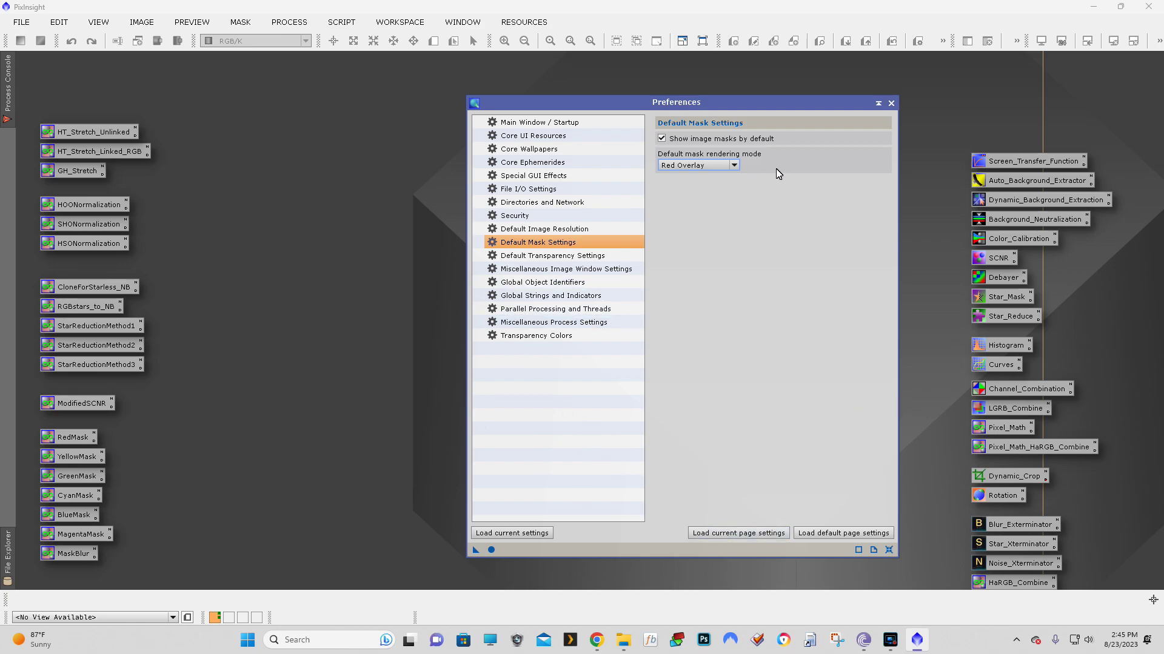
left_click(891, 103)
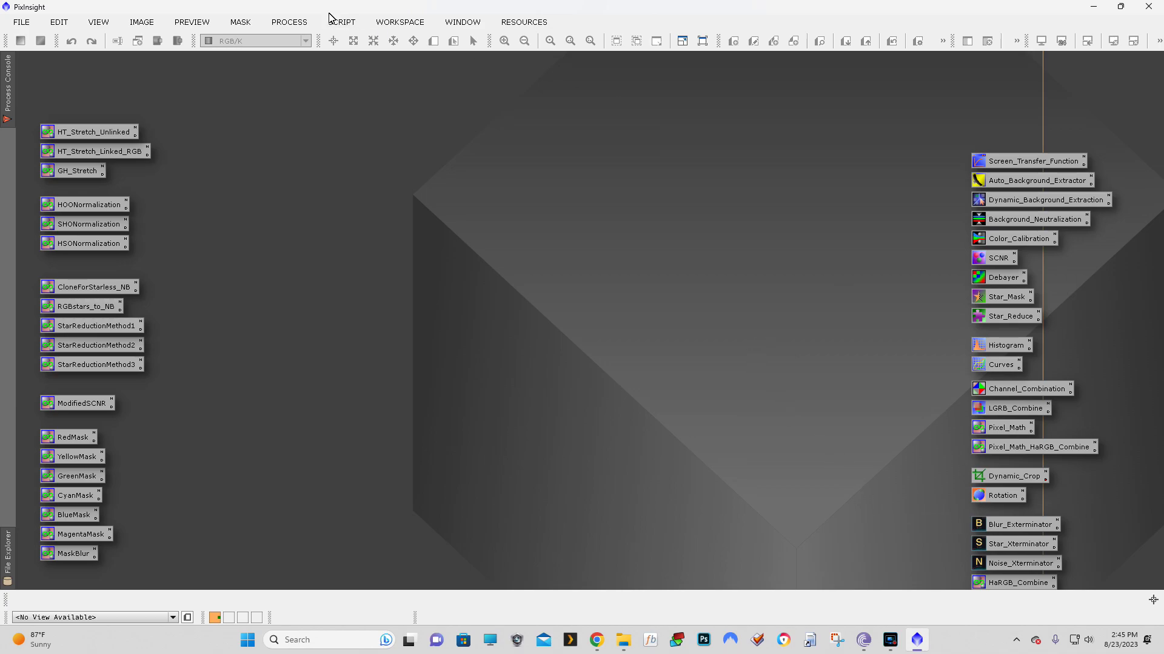
left_click(291, 23)
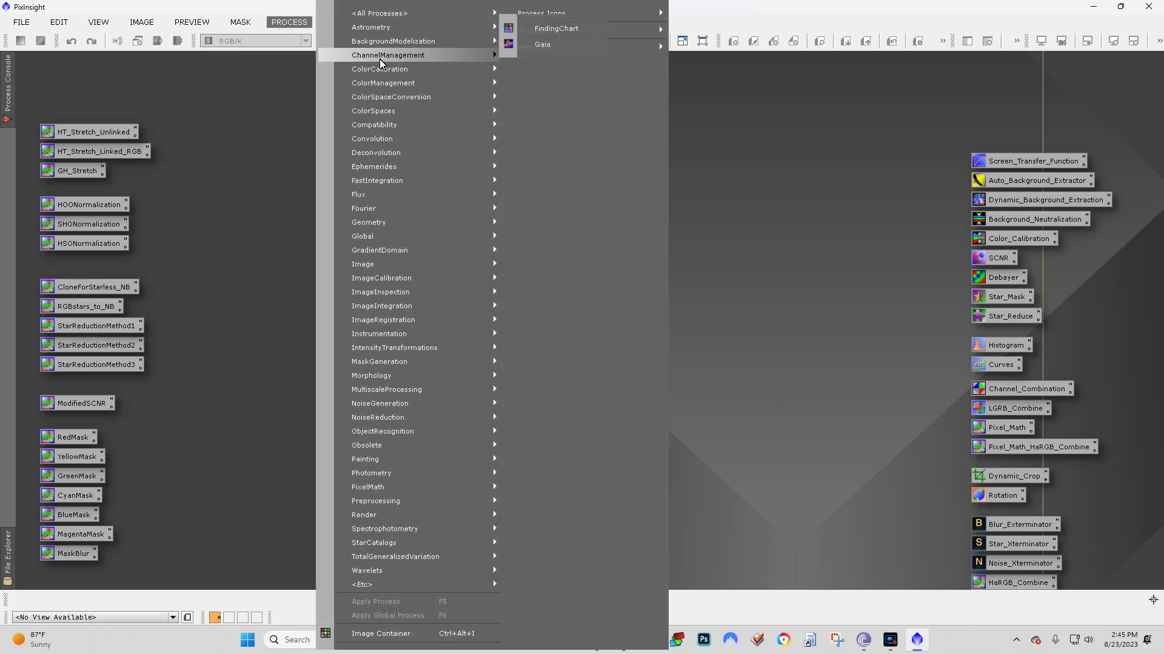
left_click(830, 307)
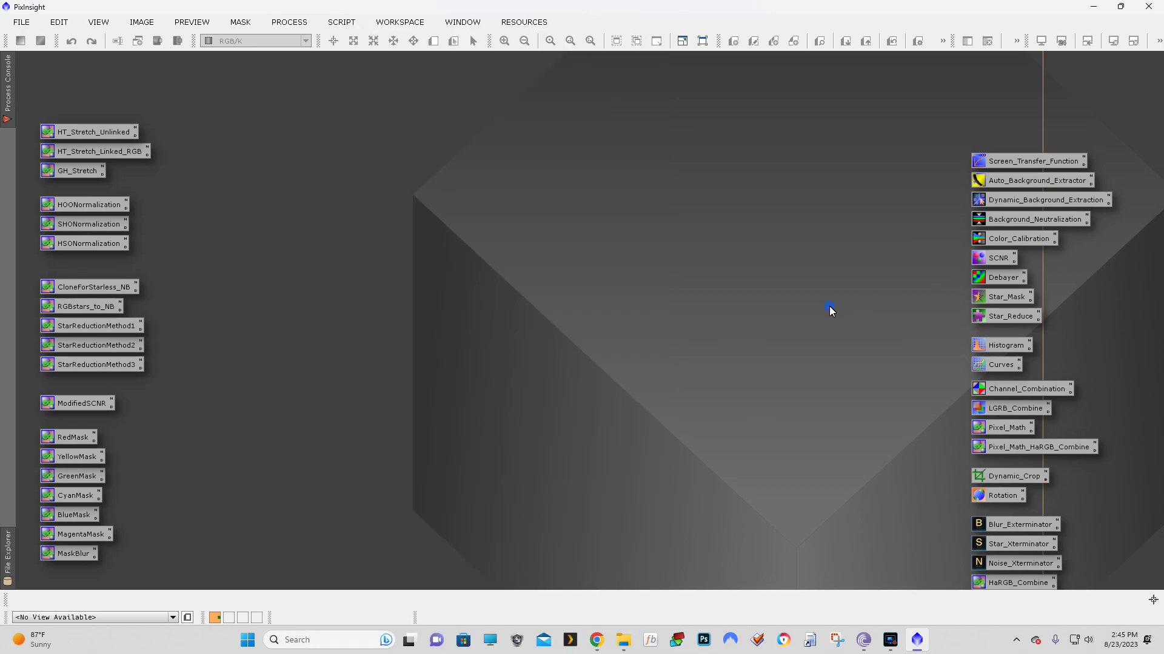